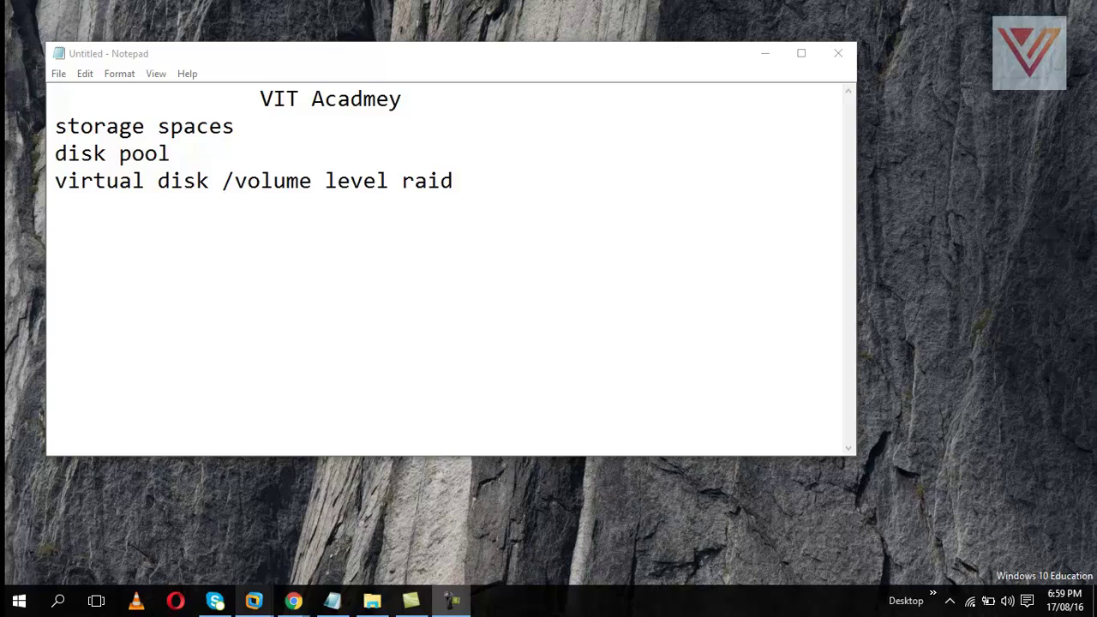
- Switch to the Windows Server 2012 virtual machine and open Storage Pools under File and Storage Services in Server Manager
mouse_move(254, 600)
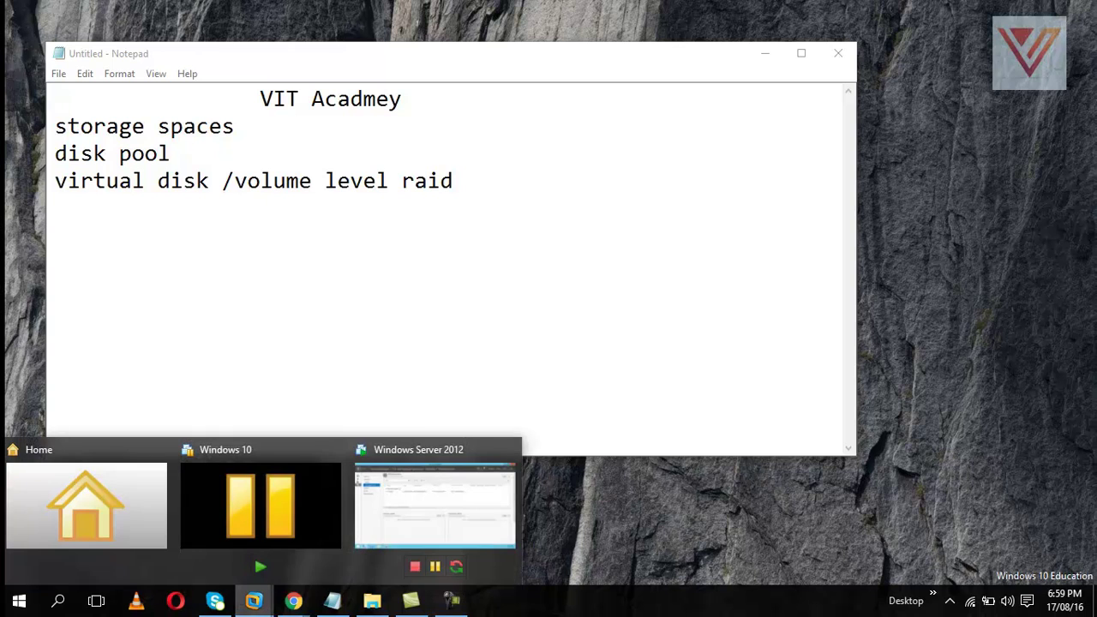
mouse_move(261, 506)
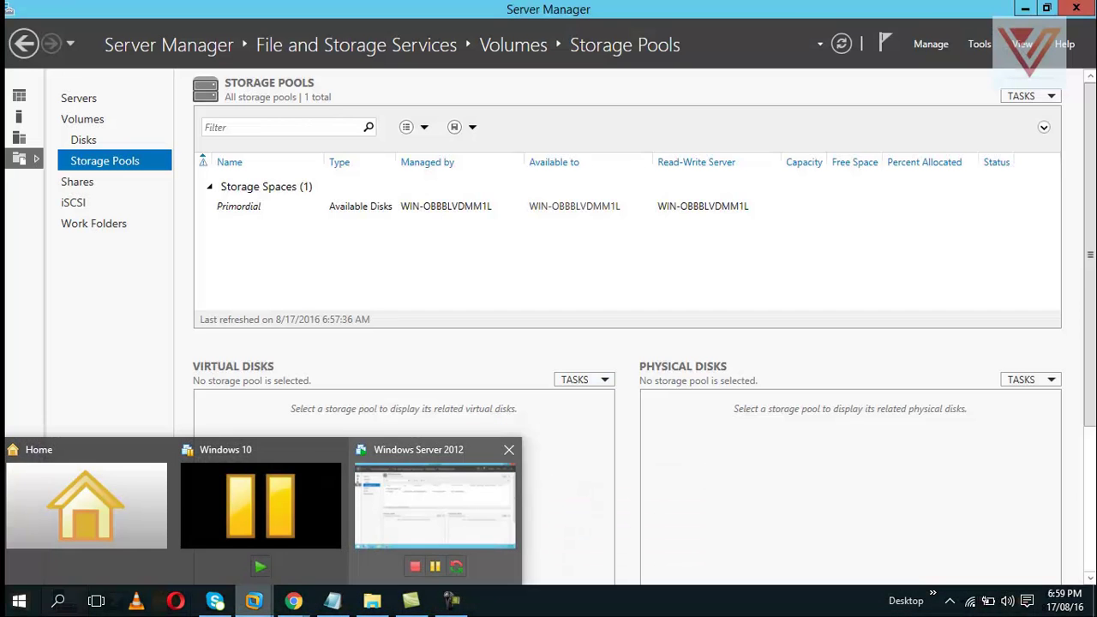
click(435, 506)
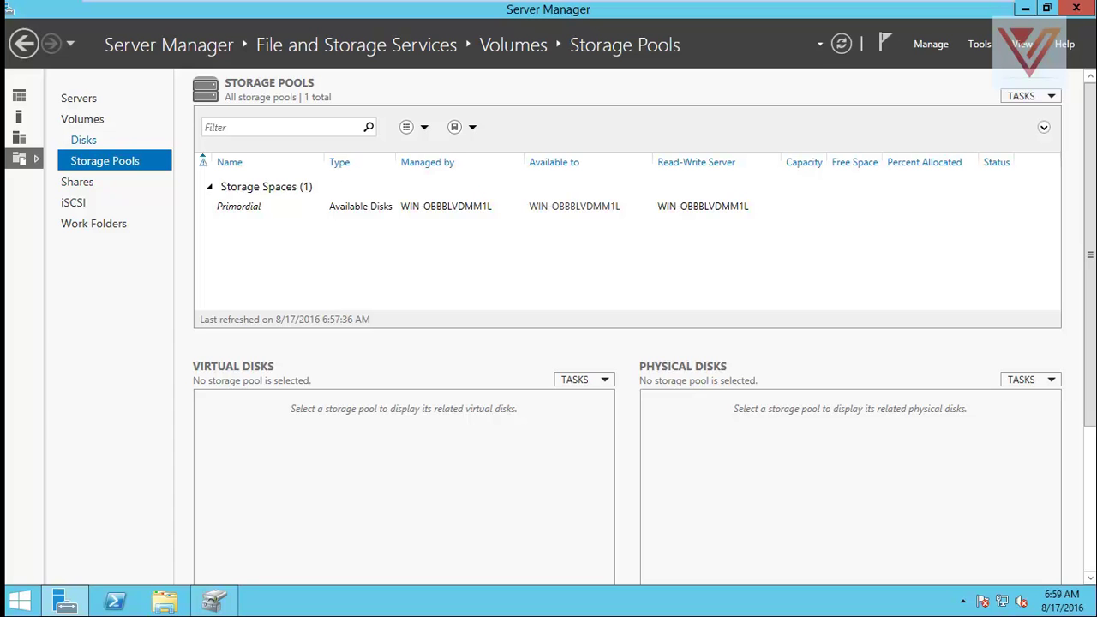
click(169, 44)
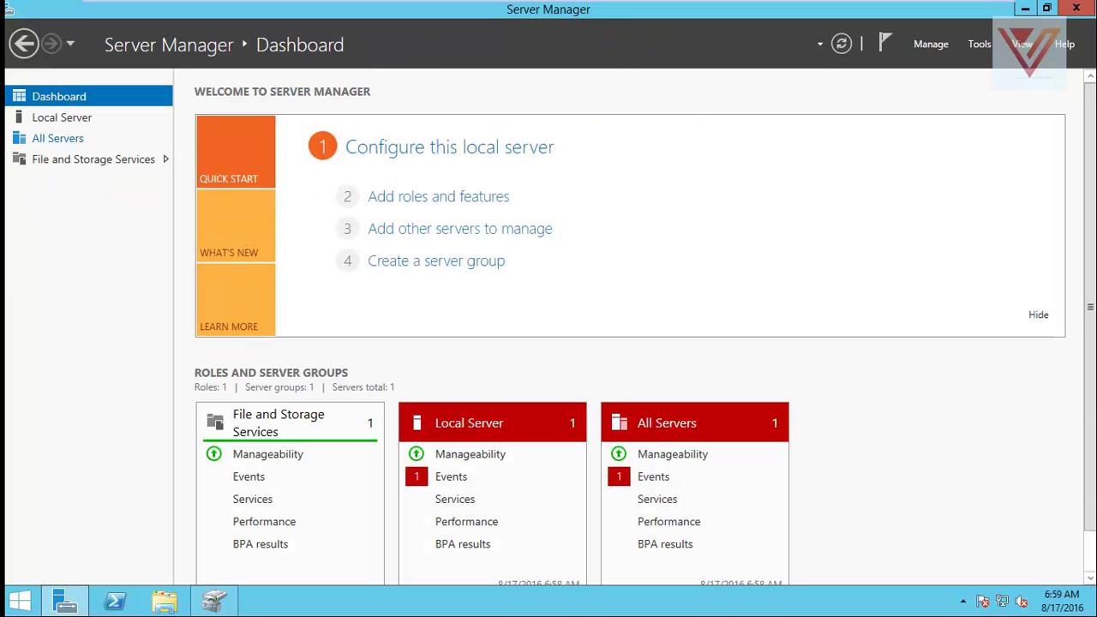
click(99, 159)
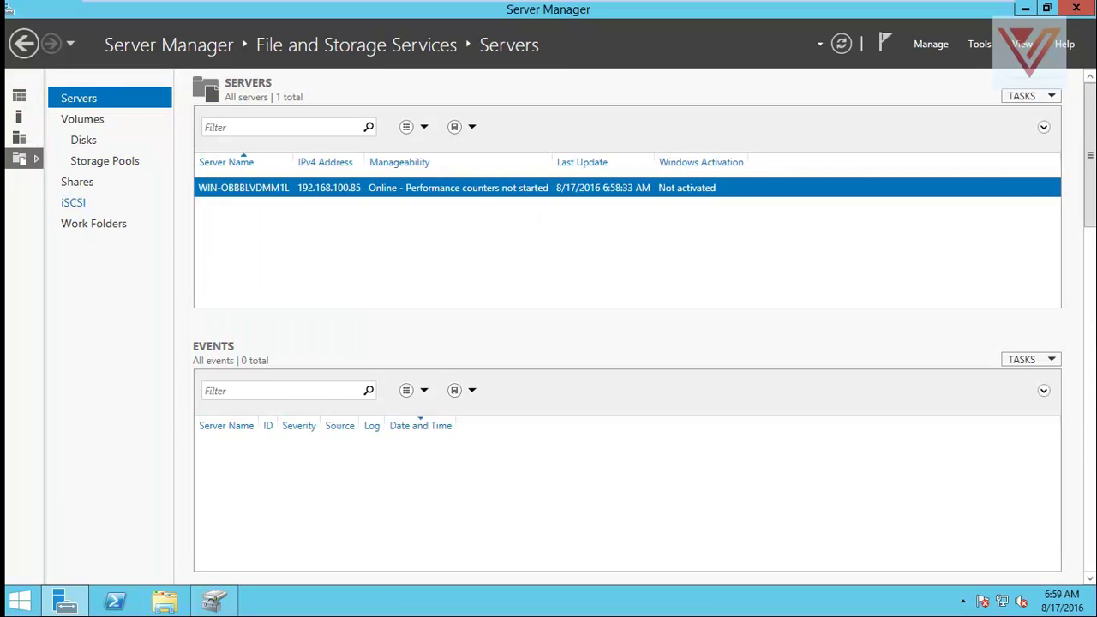
click(105, 161)
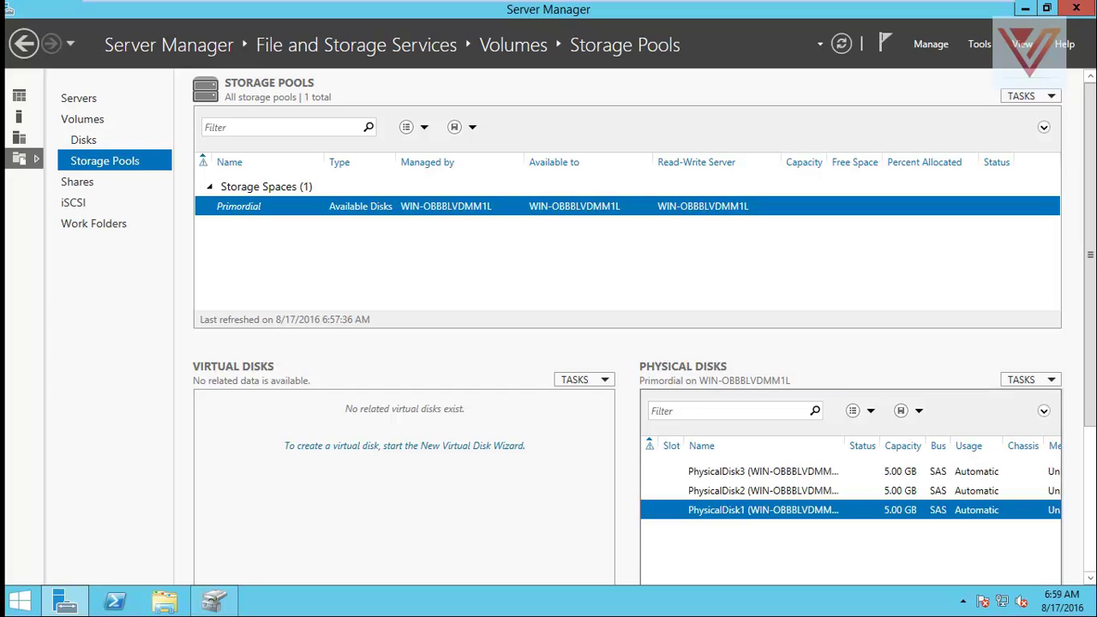
- Start a new storage pool from the primordial disks, name it p13d5g, and include PhysicalDisk1, PhysicalDisk2 and PhysicalDisk3
click(1030, 379)
click(985, 418)
click(617, 542)
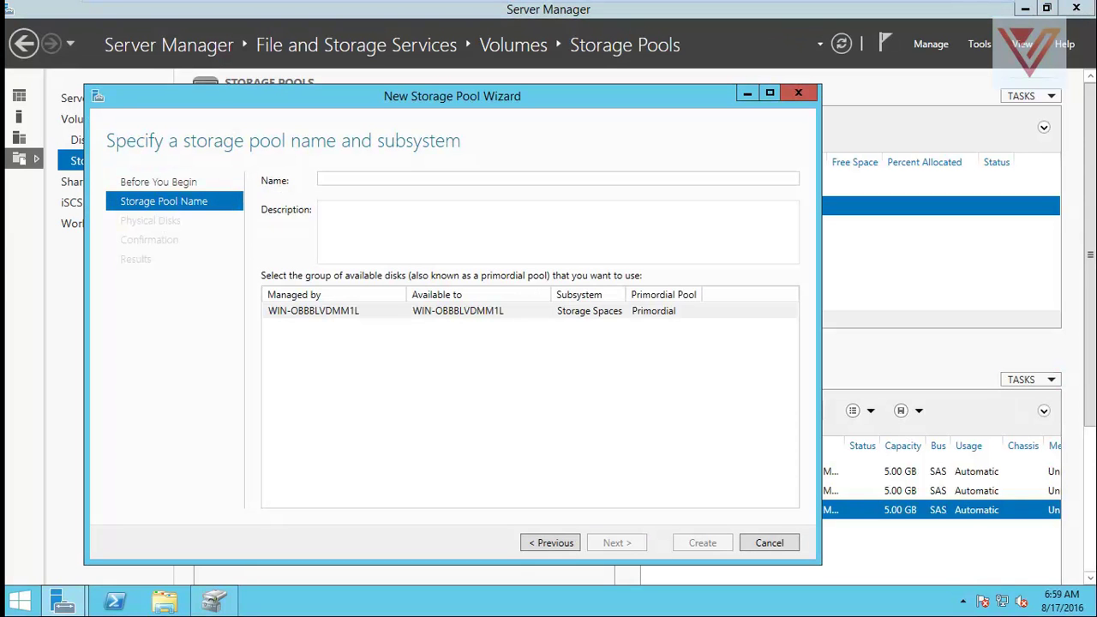
text(p1)
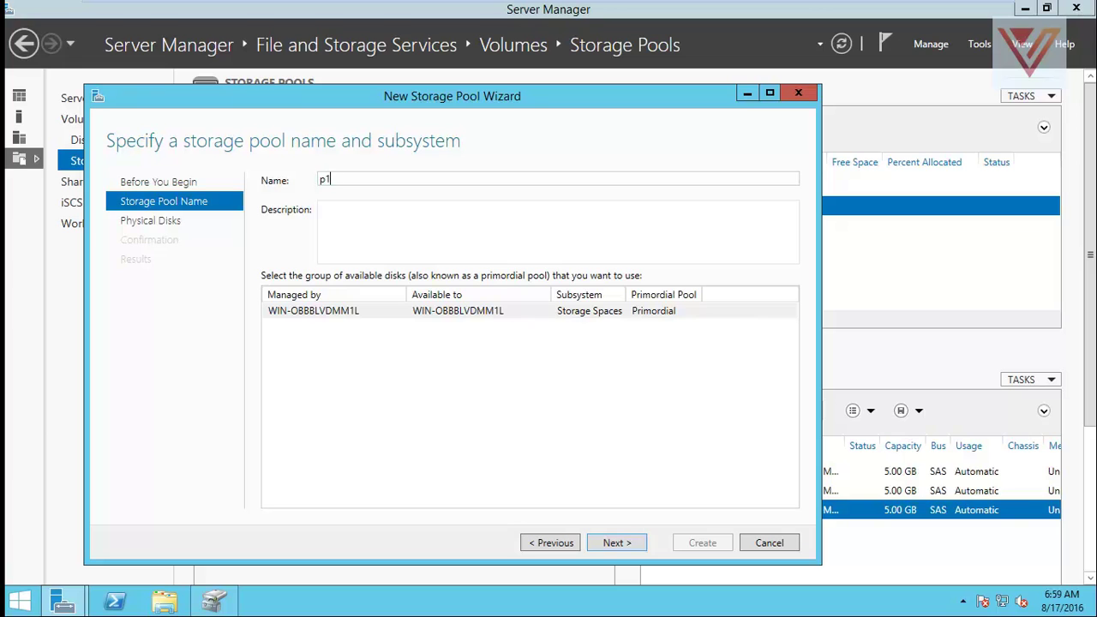
text(3d5g)
key(Return)
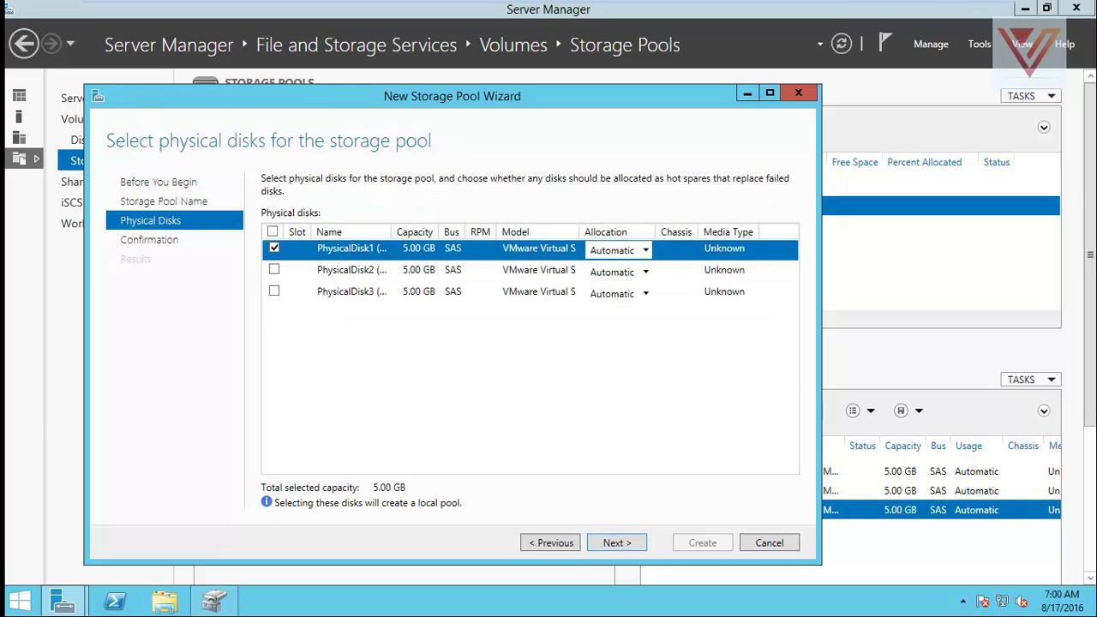
click(274, 270)
click(274, 291)
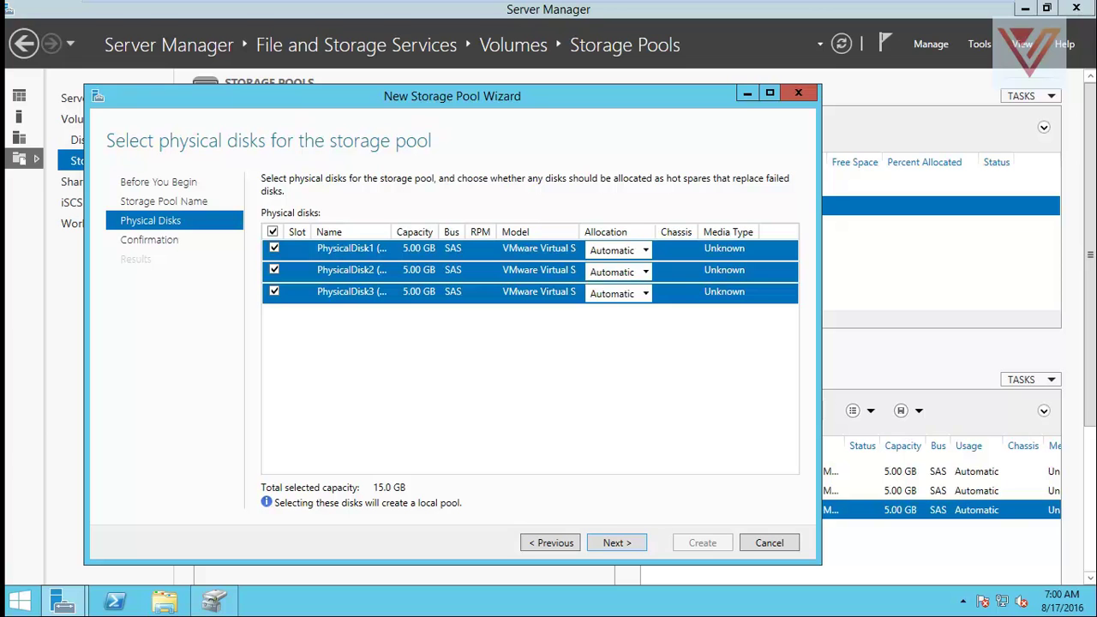
- Review the allocation options for PhysicalDisk3 and PhysicalDisk1, keeping both set to Automatic
click(645, 294)
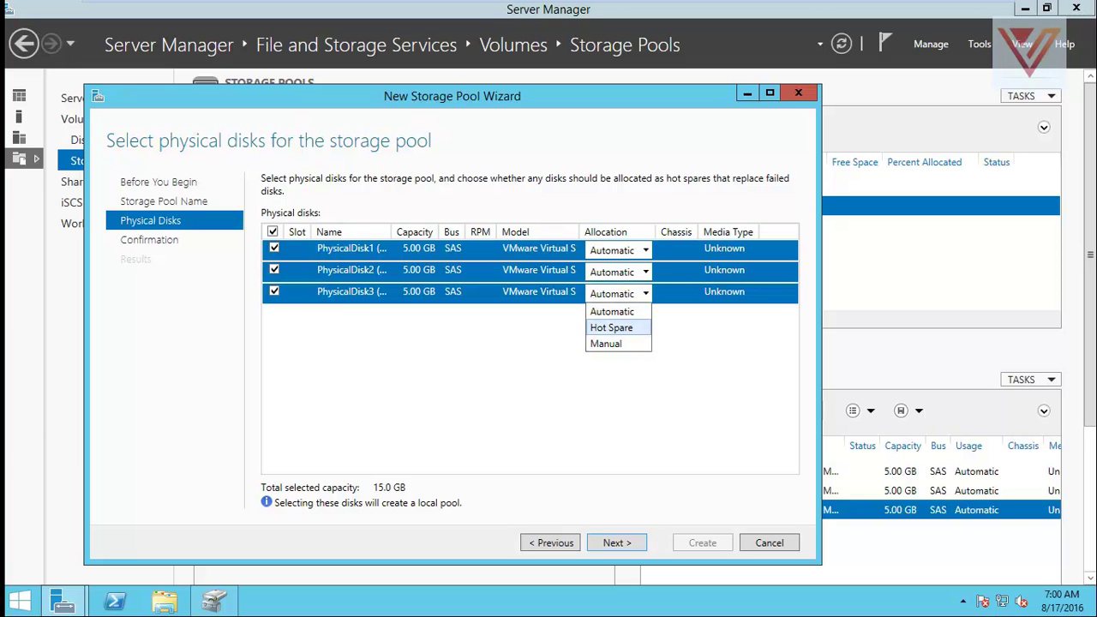
click(613, 312)
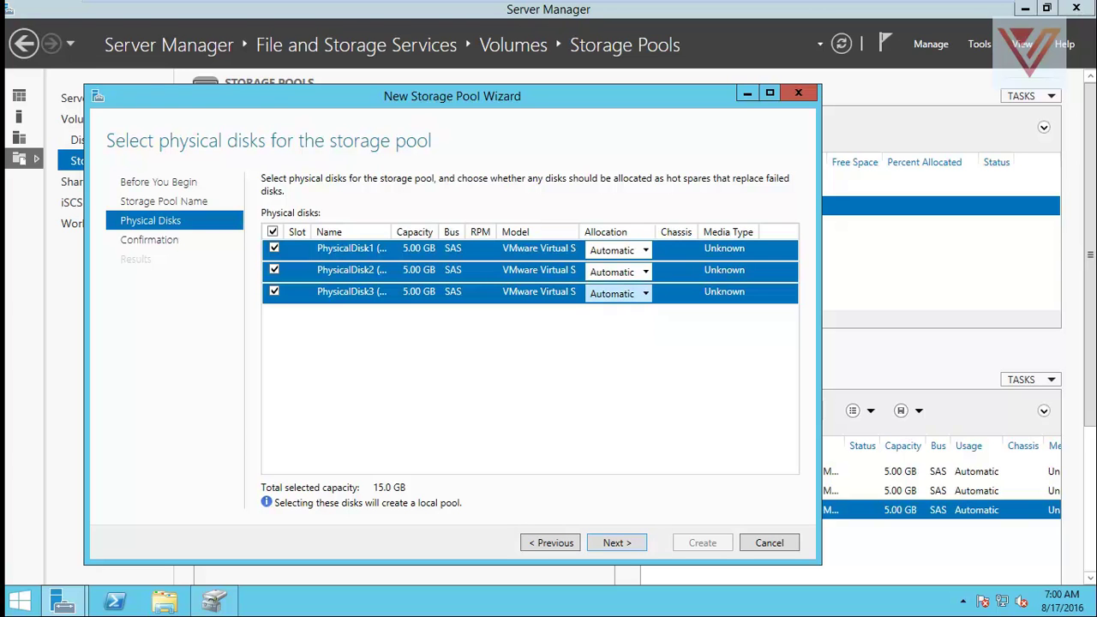
click(645, 294)
key(Down)
key(Down)
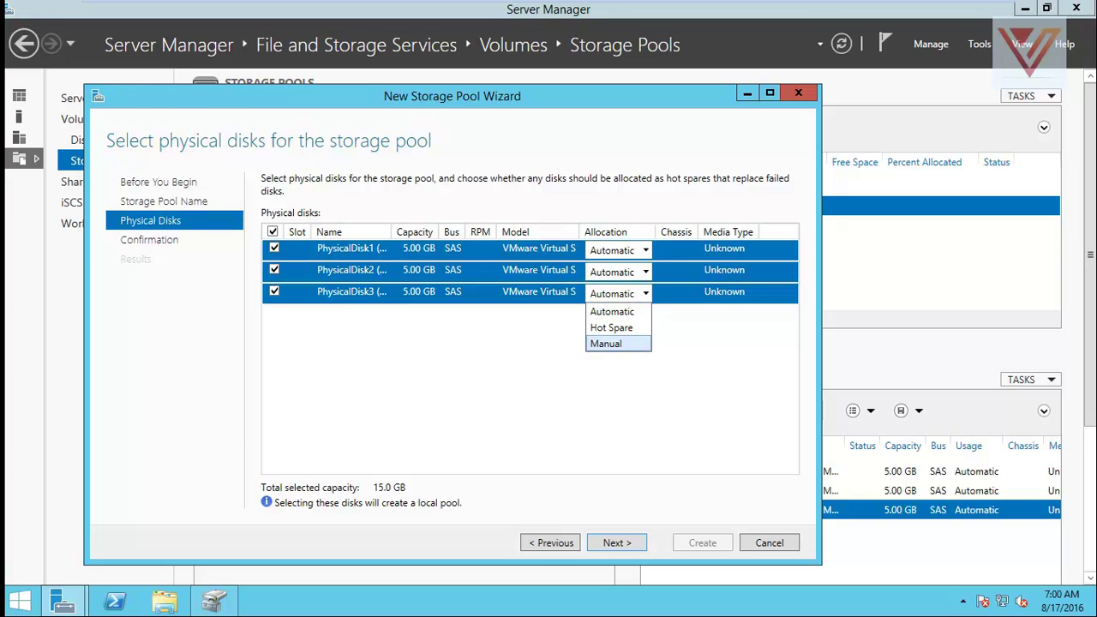
key(Up)
key(Up)
key(Down)
key(Up)
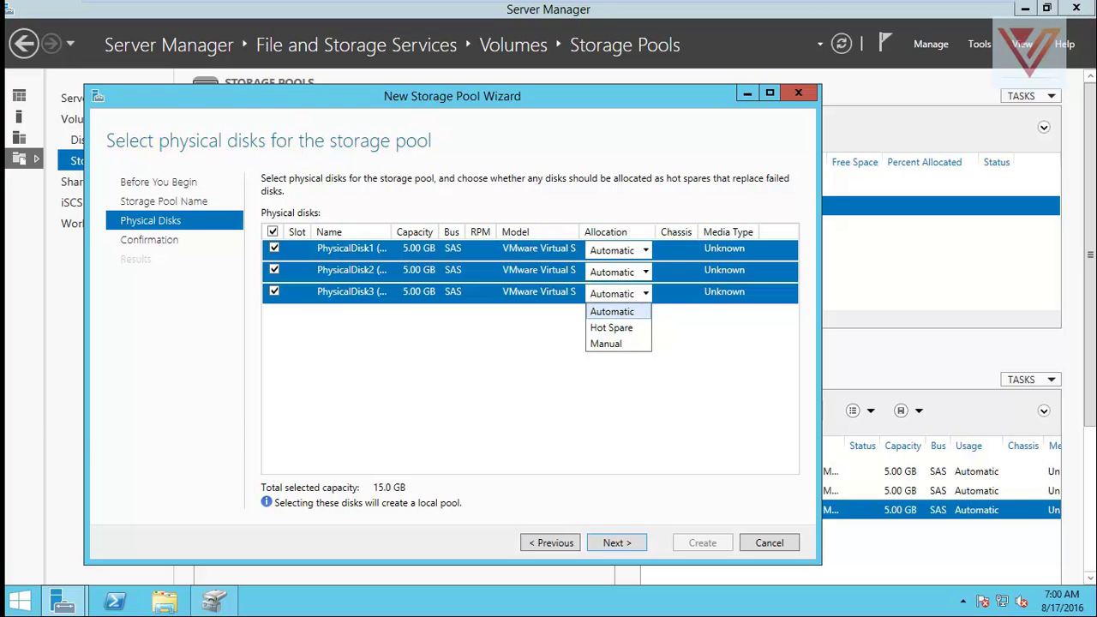
key(Return)
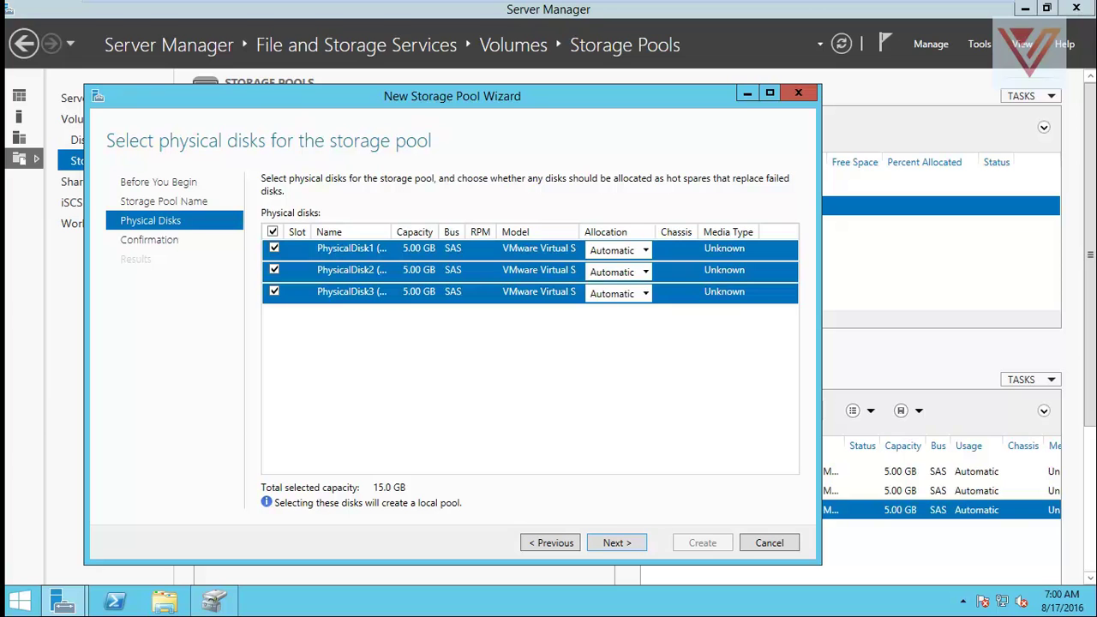
click(644, 250)
click(621, 342)
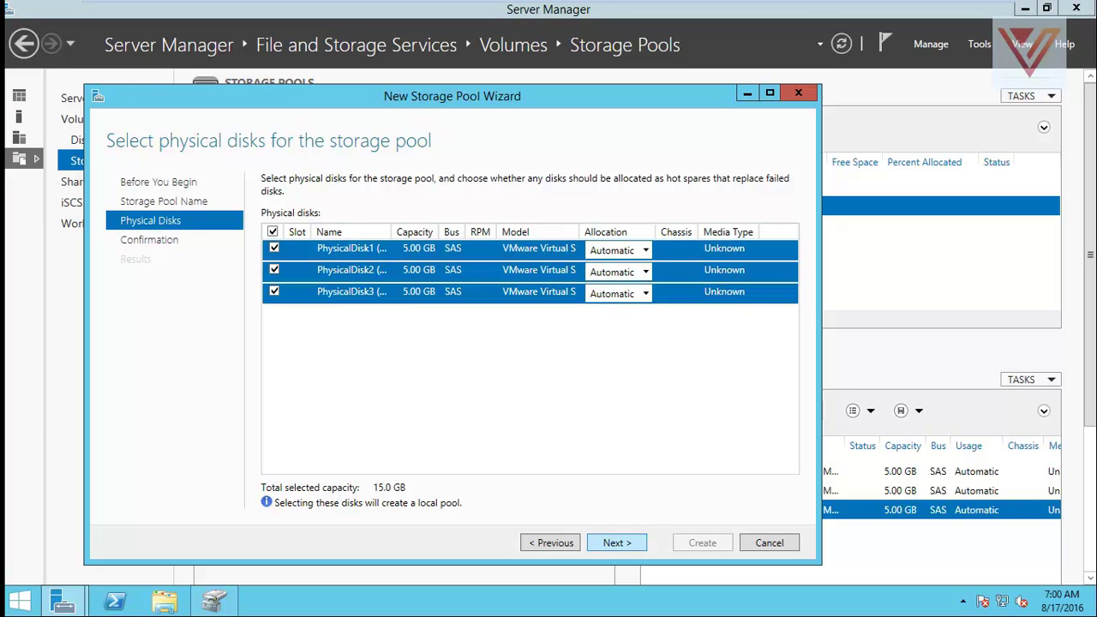
- Confirm the disk selection, create the storage pool p13d5g, and close the wizard
key(Return)
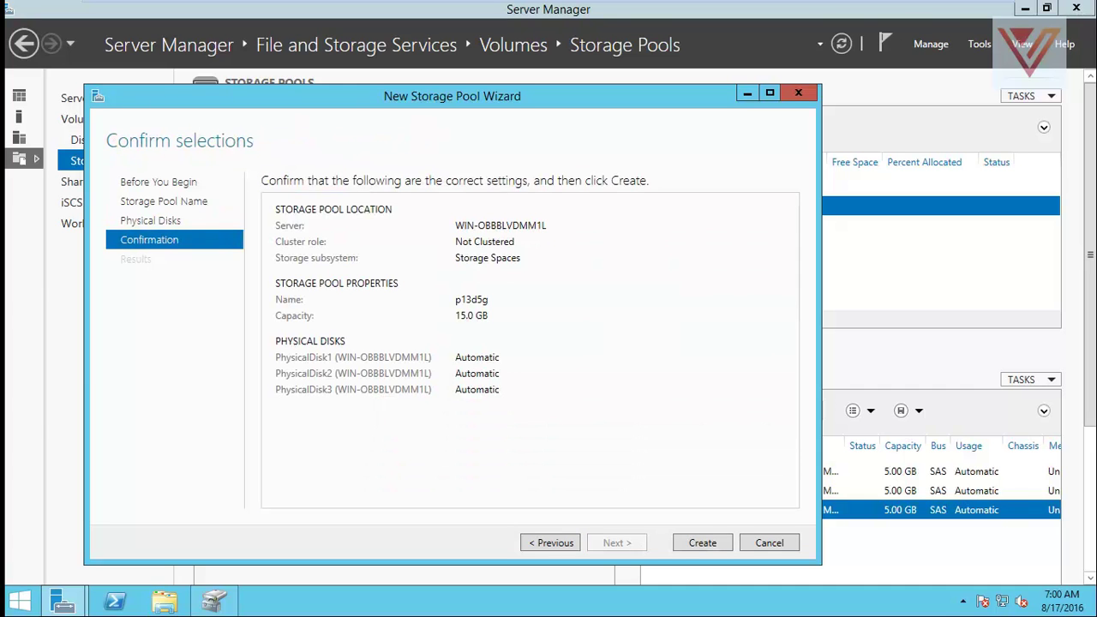
key(Return)
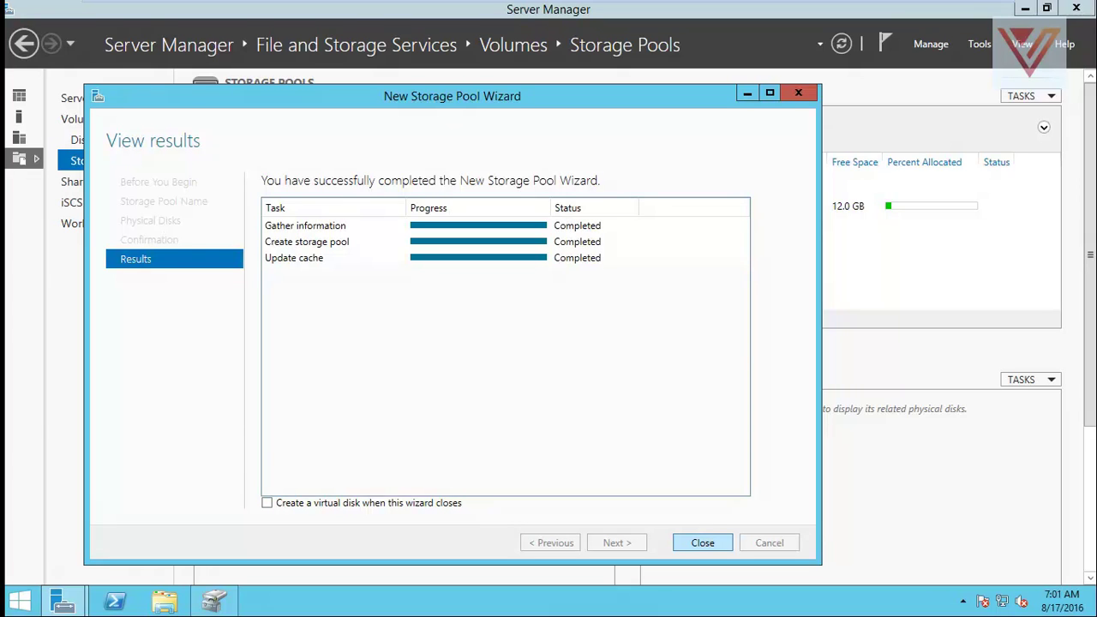
click(703, 543)
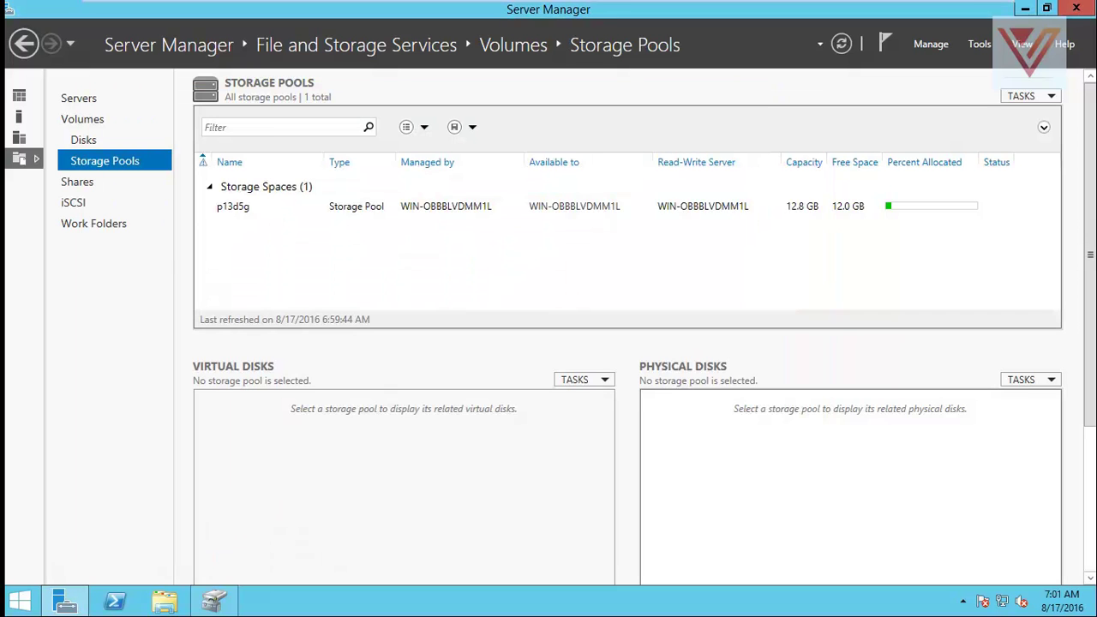
- Start a new virtual disk in the storage pool p13d5g and name it vd1
click(574, 207)
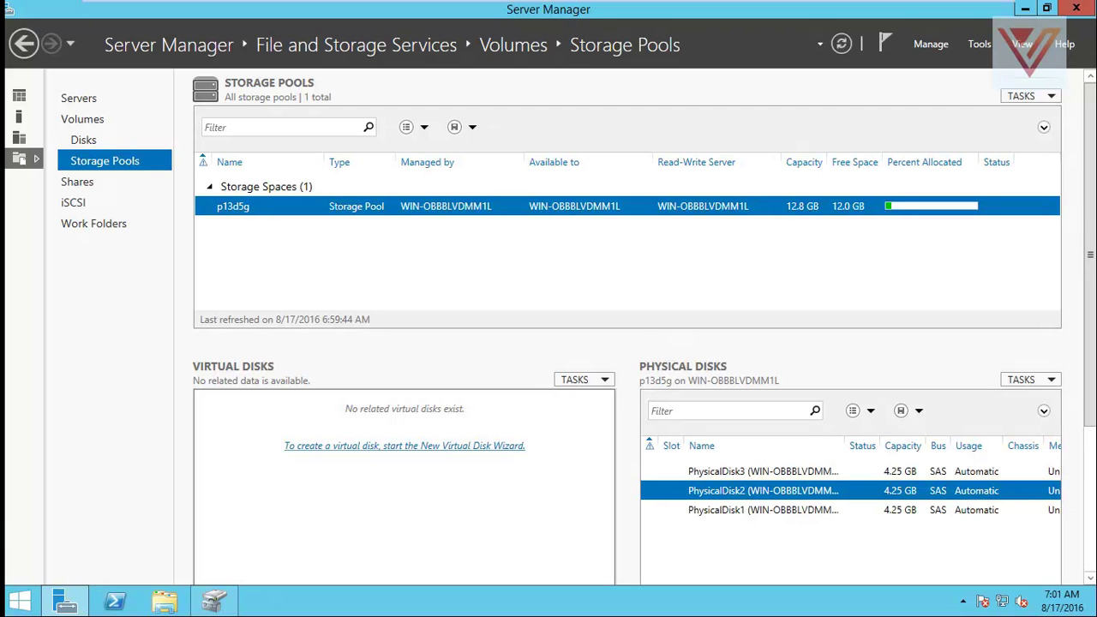
click(405, 446)
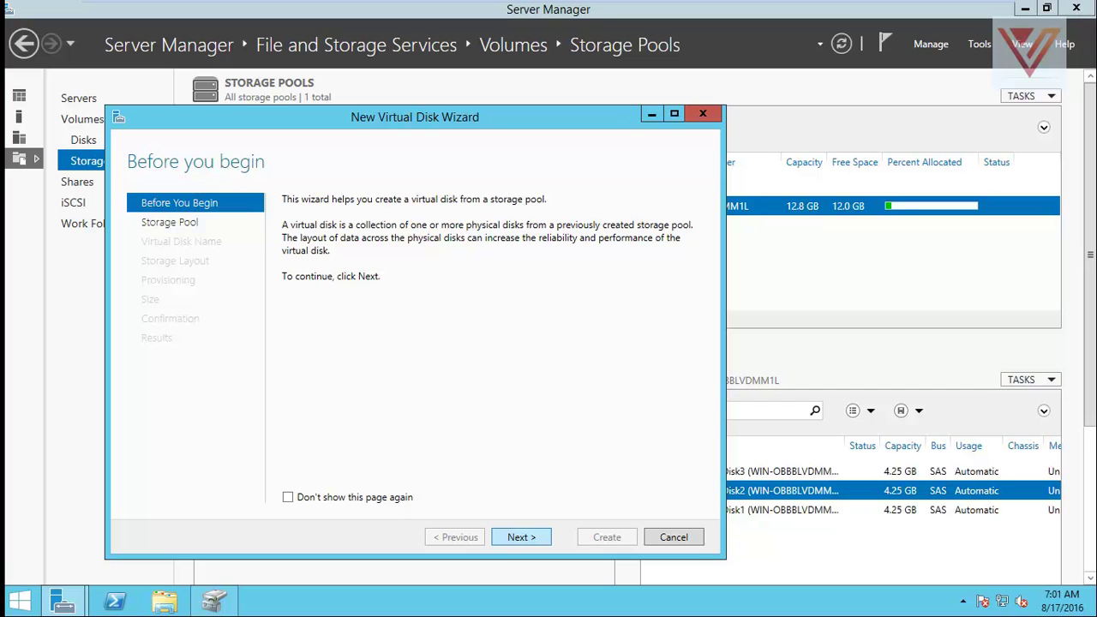
key(Return)
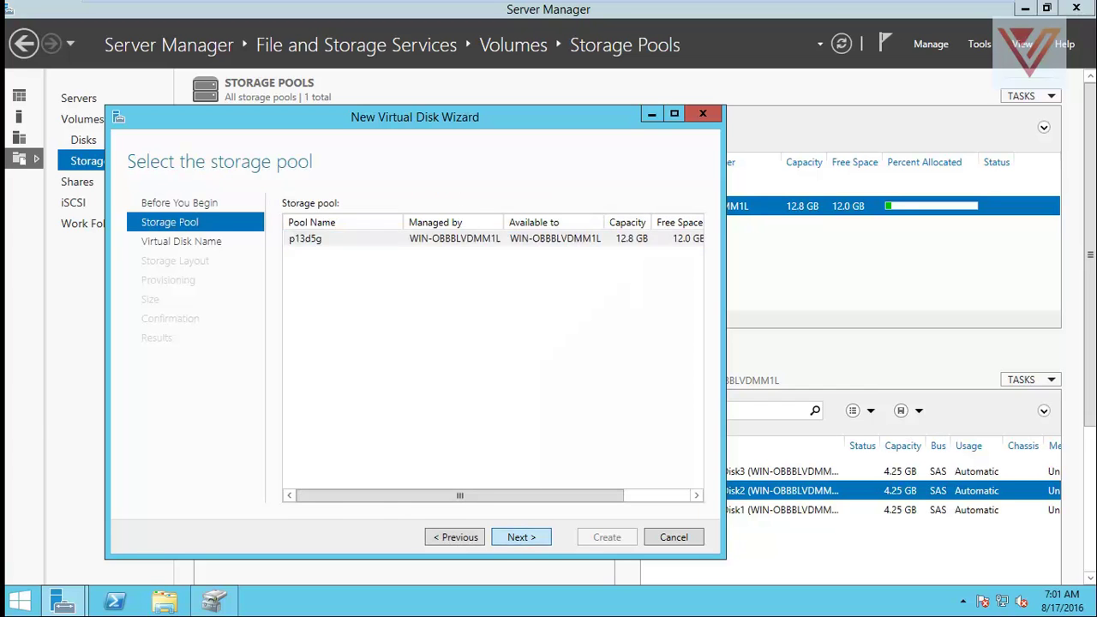
key(Return)
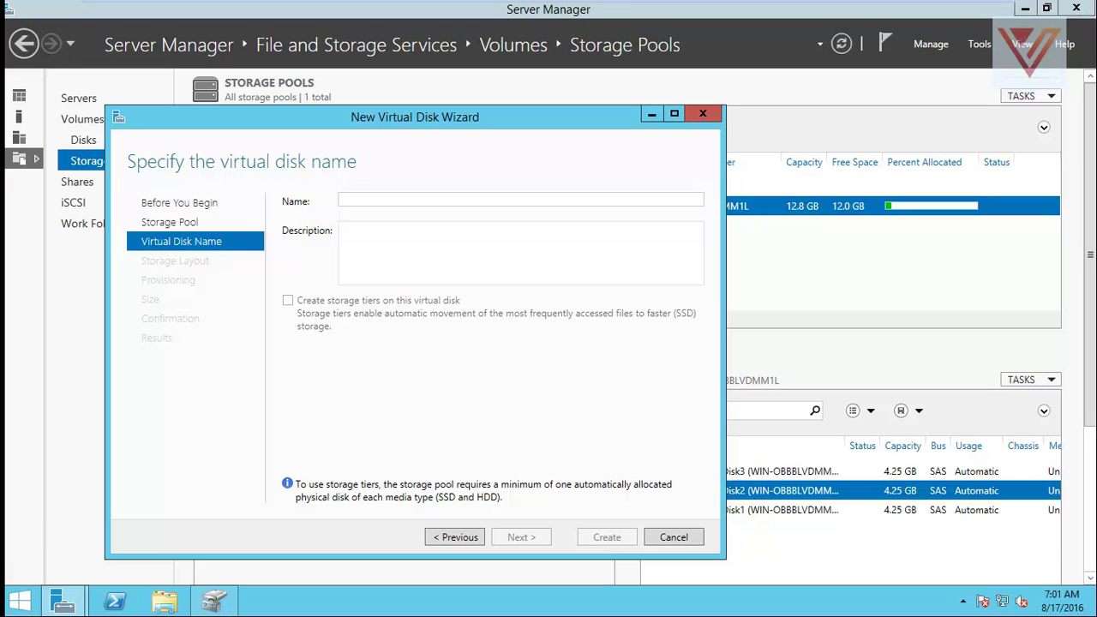
text(vd1)
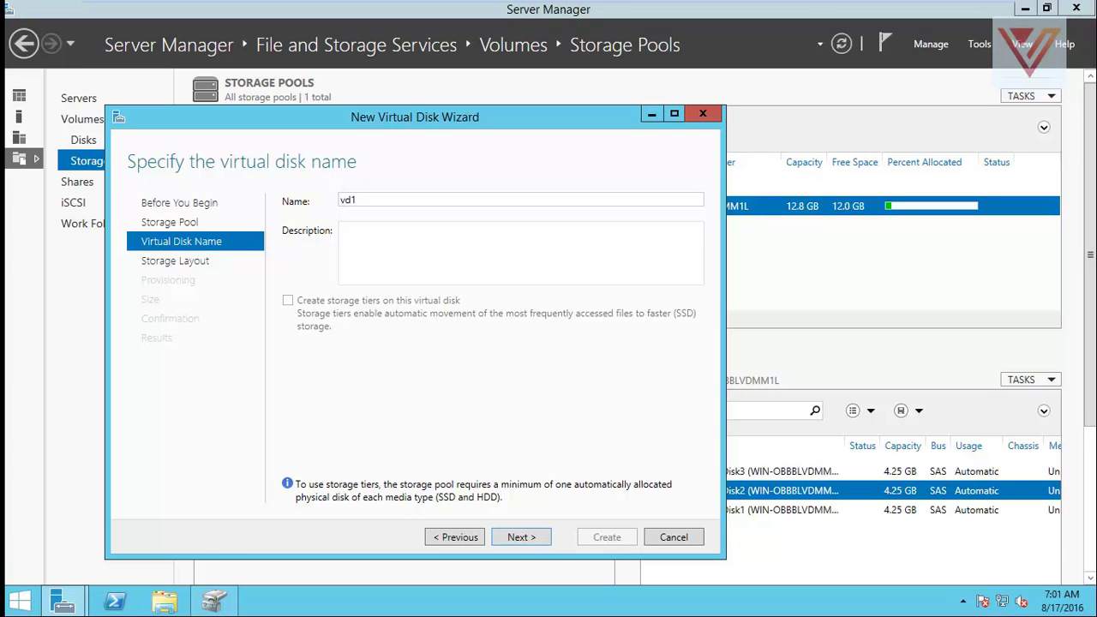
click(522, 537)
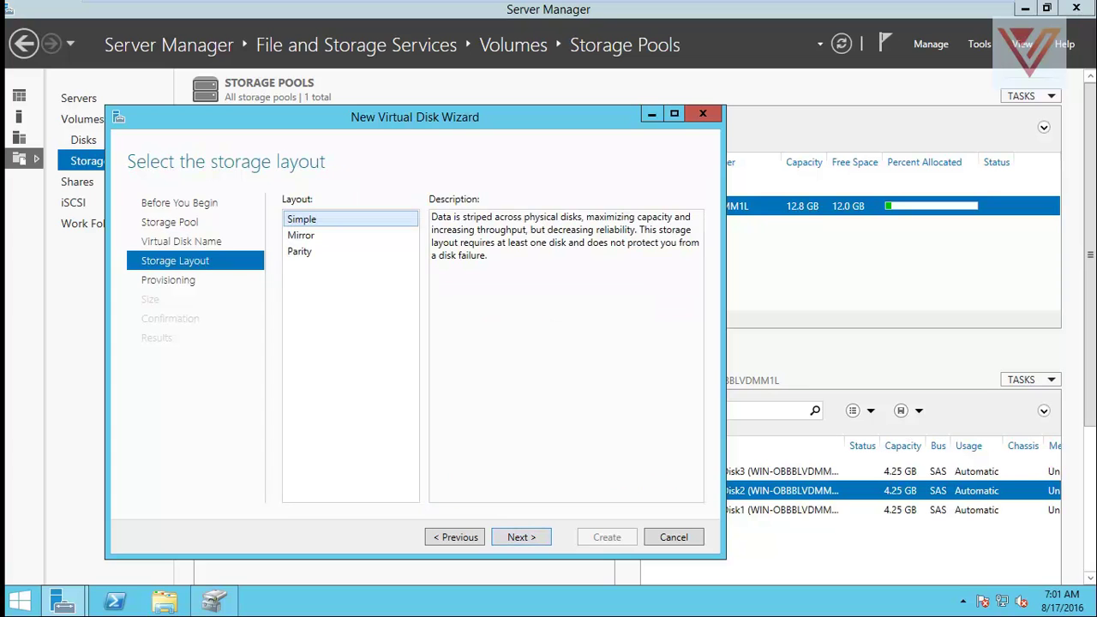
- Compare the descriptions of the Simple, Mirror and Parity storage layouts for the virtual disk
click(325, 235)
click(326, 219)
click(326, 235)
click(326, 220)
click(326, 235)
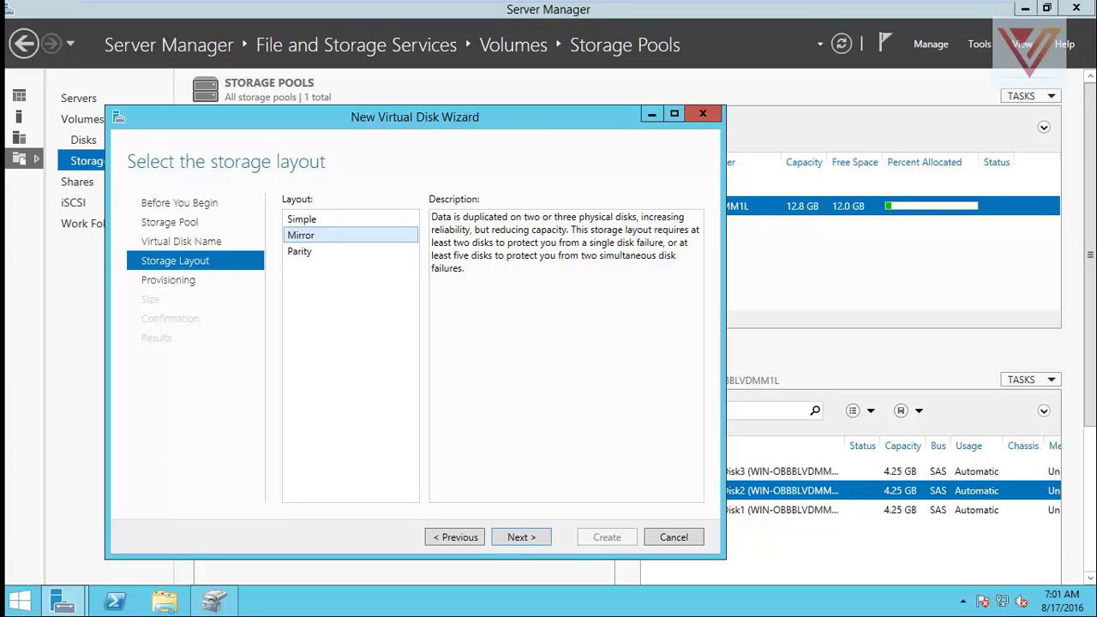
key(Tab)
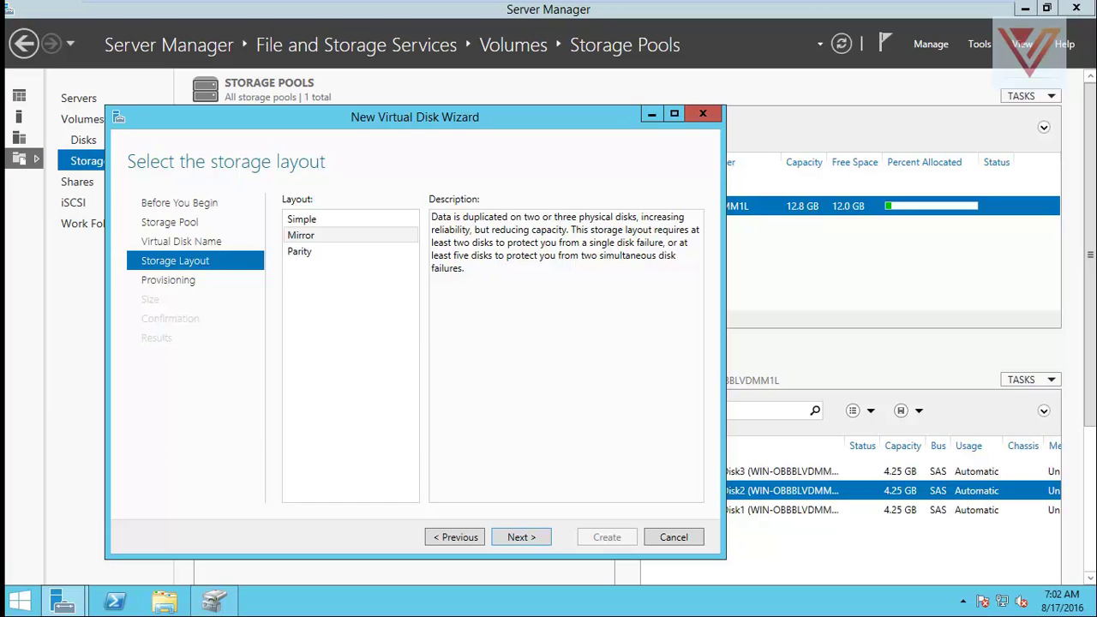
click(300, 251)
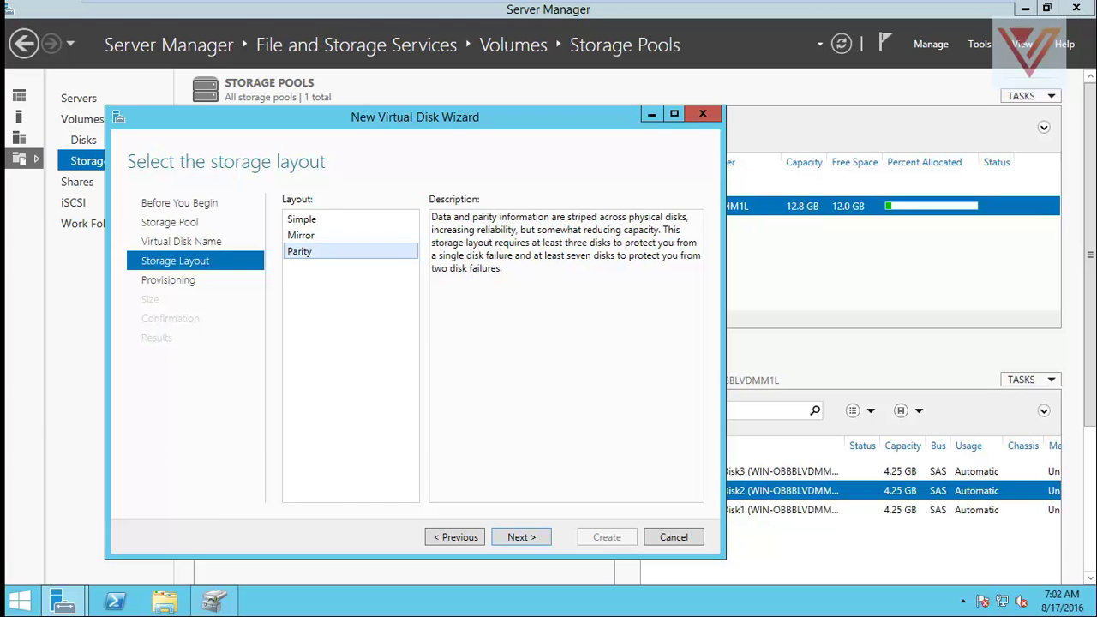
key(Tab)
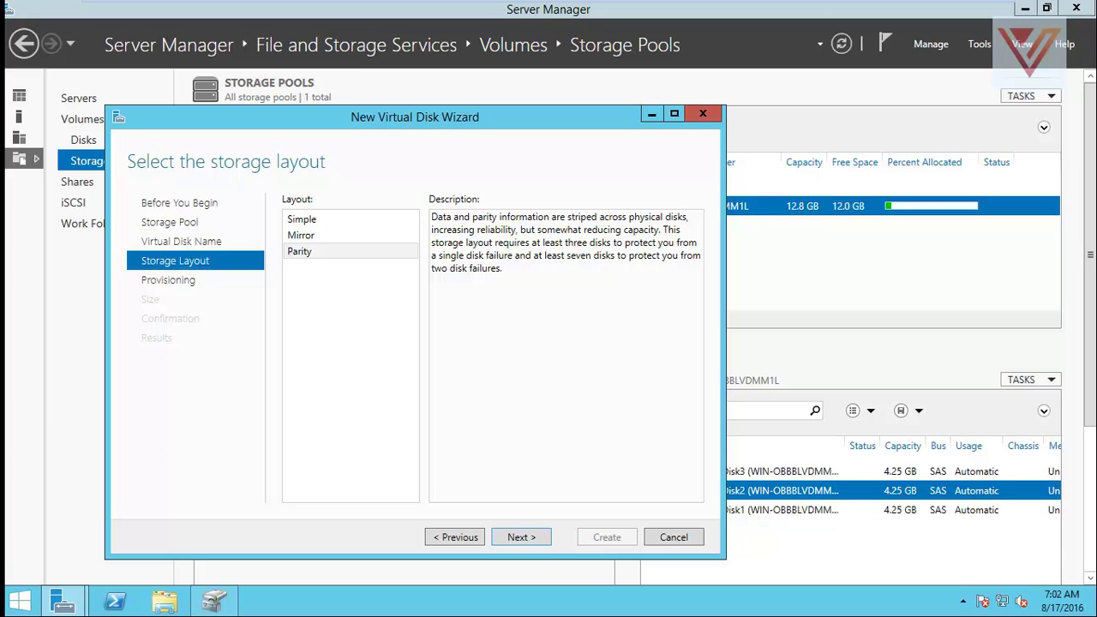
- Choose the Mirror storage layout and Thin provisioning for the virtual disk
click(301, 235)
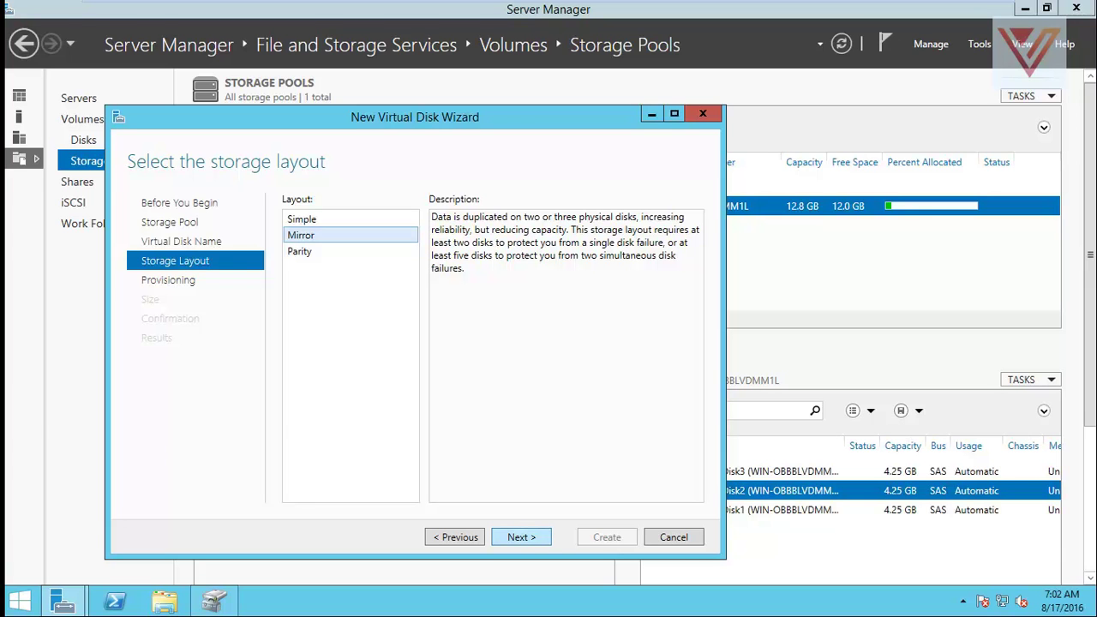
click(521, 537)
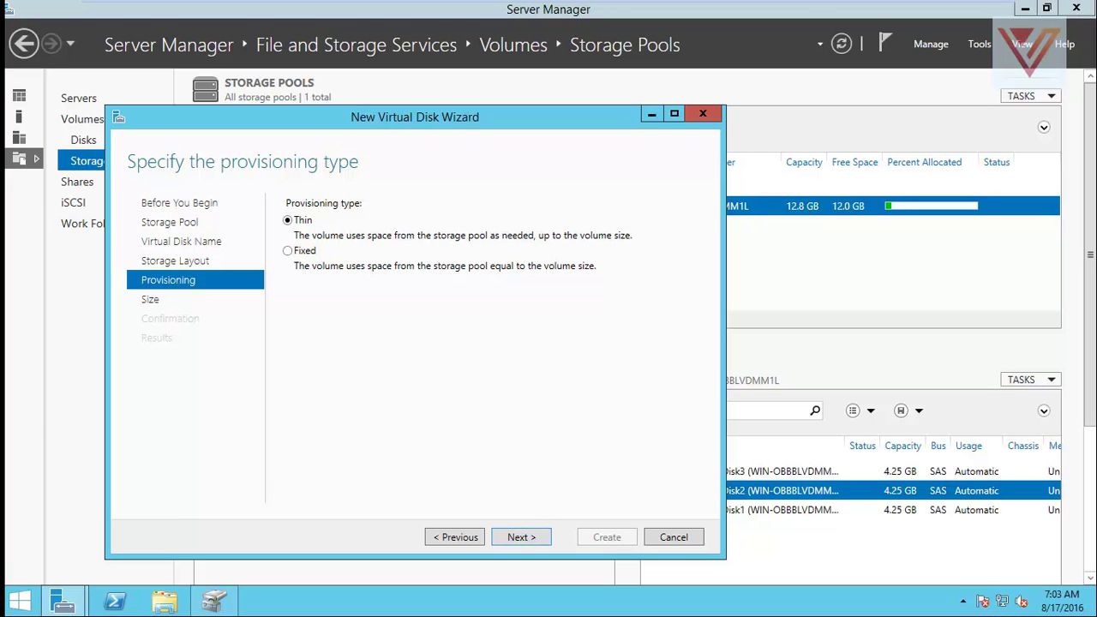
key(Return)
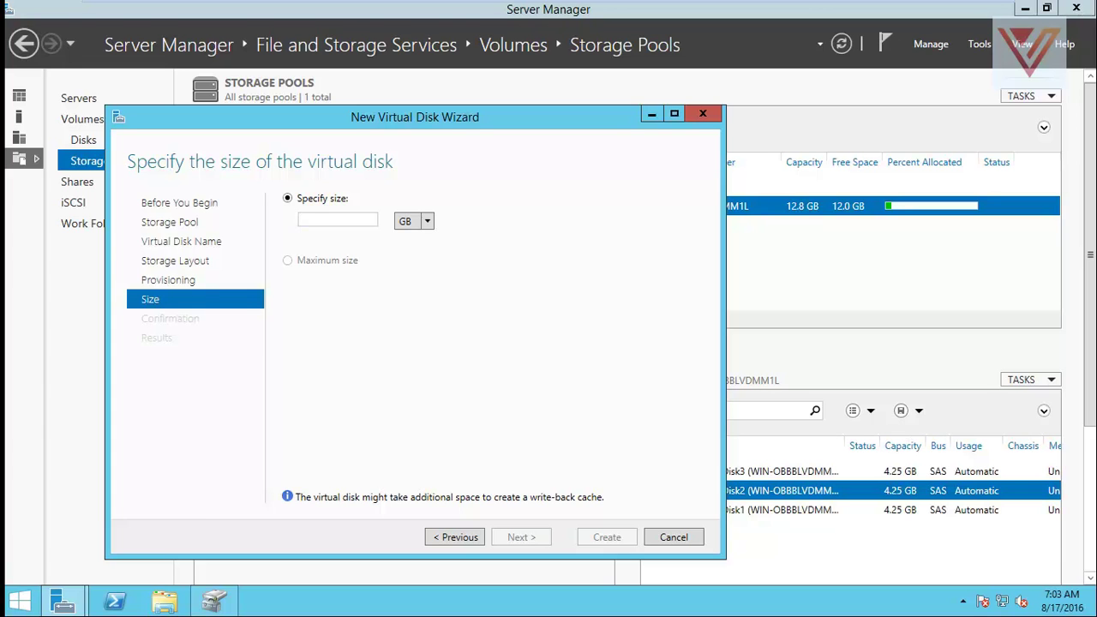
- Set the size of the virtual disk to 6 TB
text(6)
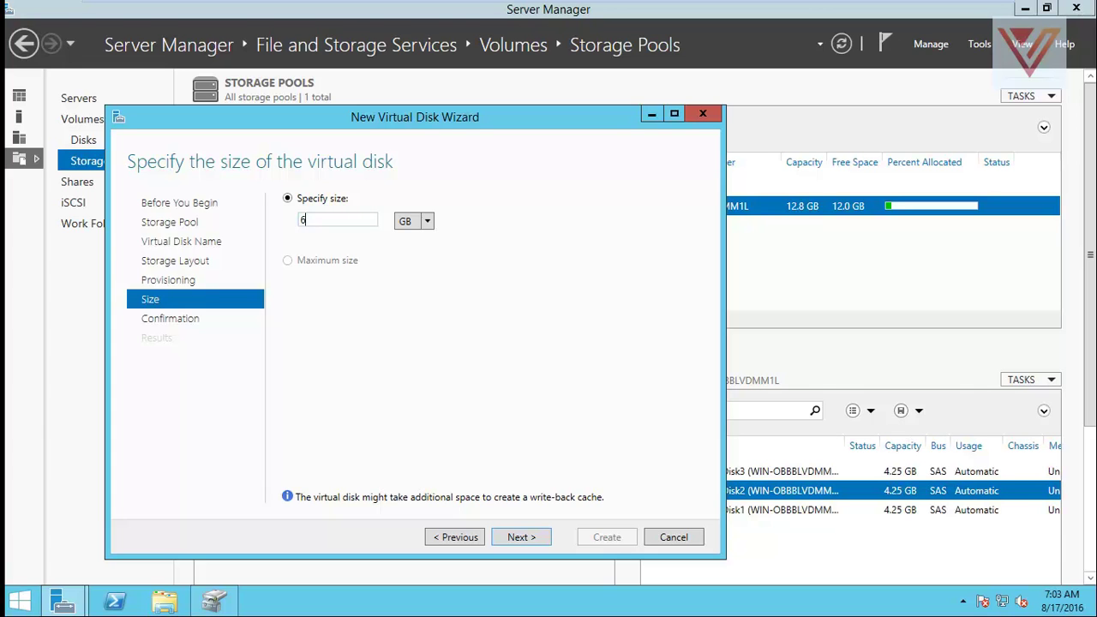
click(425, 222)
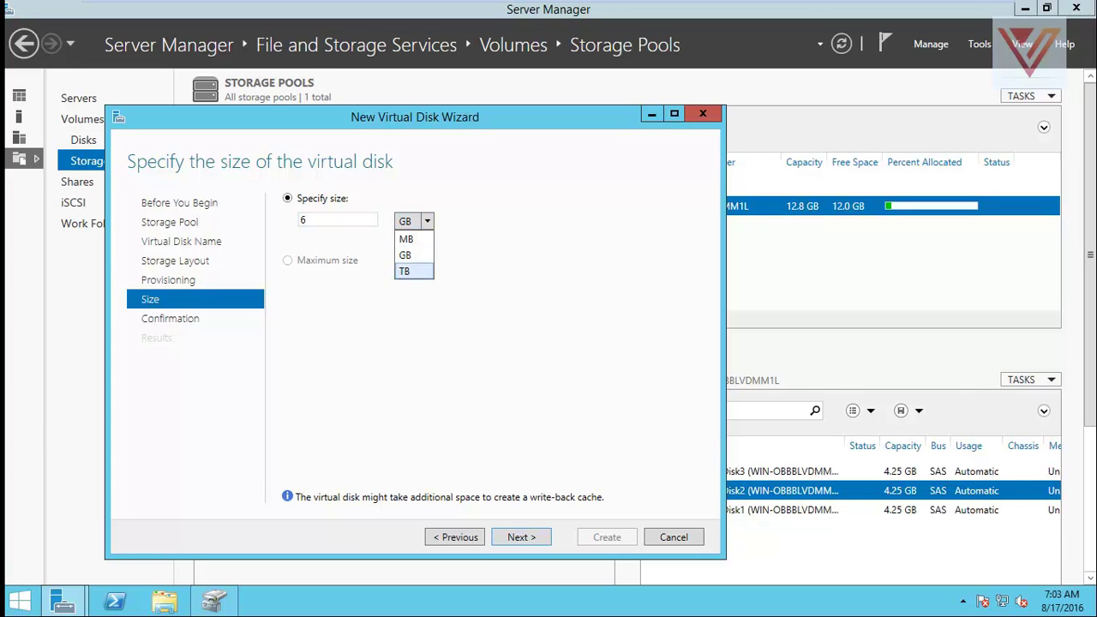
click(405, 271)
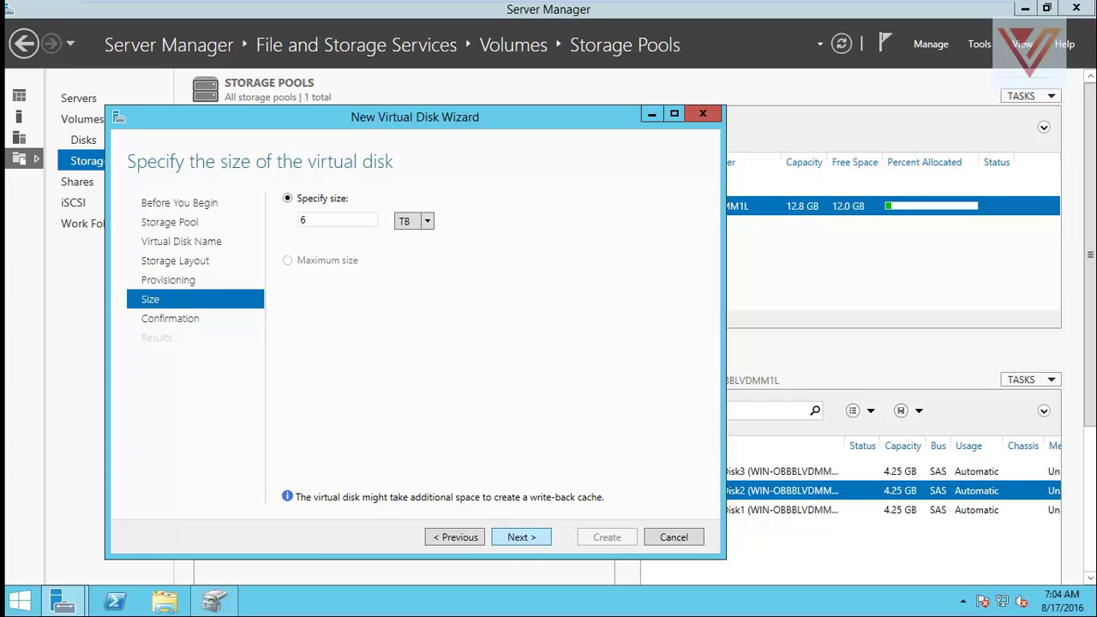
- Create the virtual disk vd1 with the confirmed settings and close the wizard without creating a volume
click(521, 537)
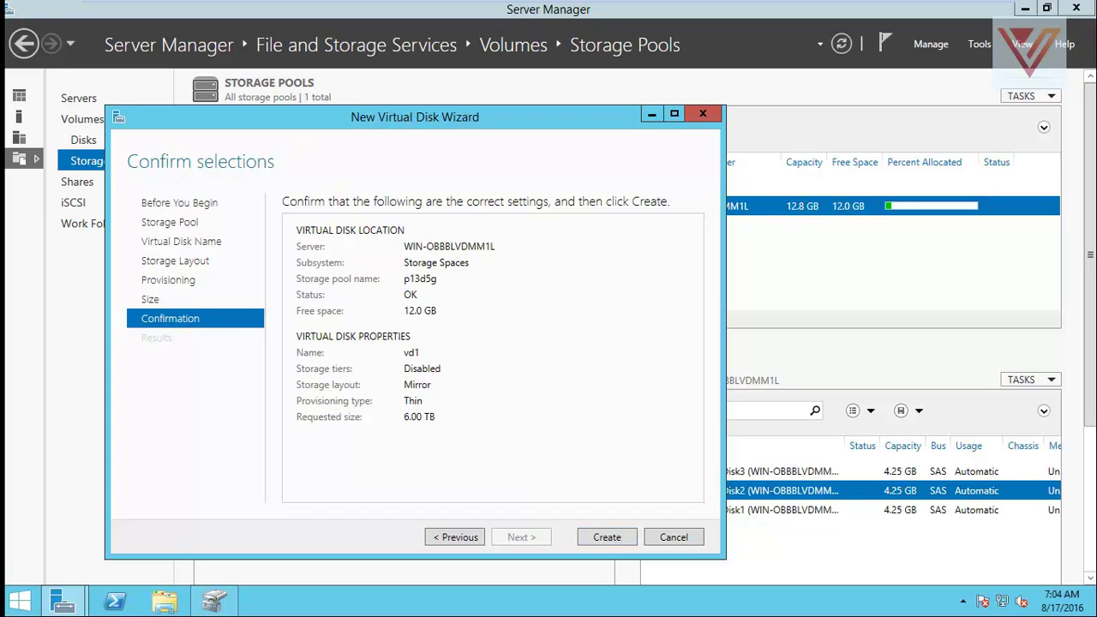
click(607, 536)
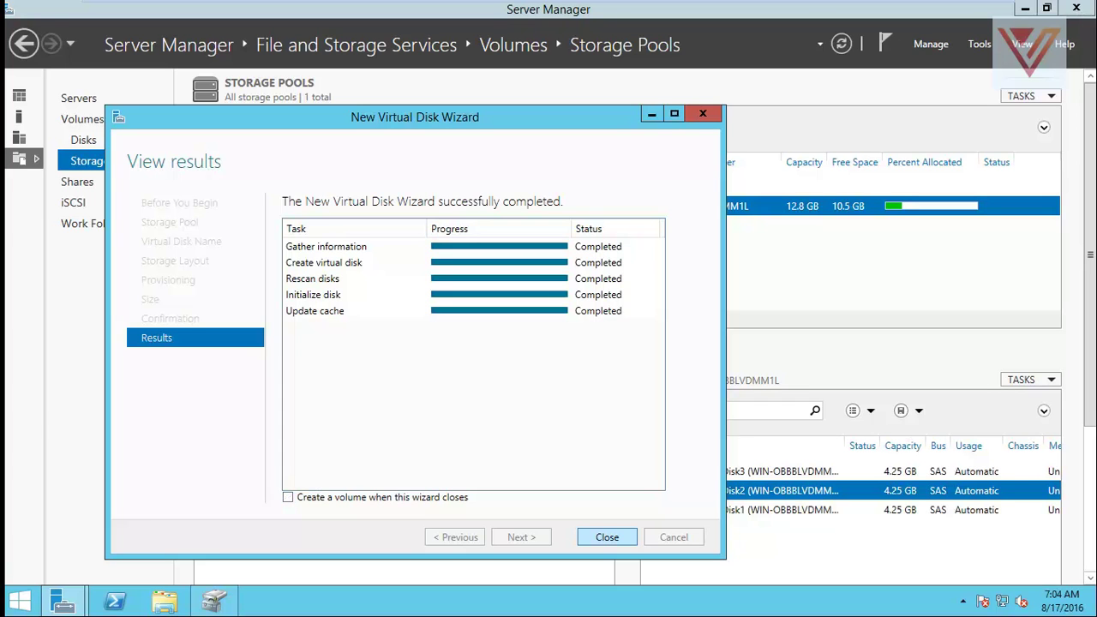
key(Return)
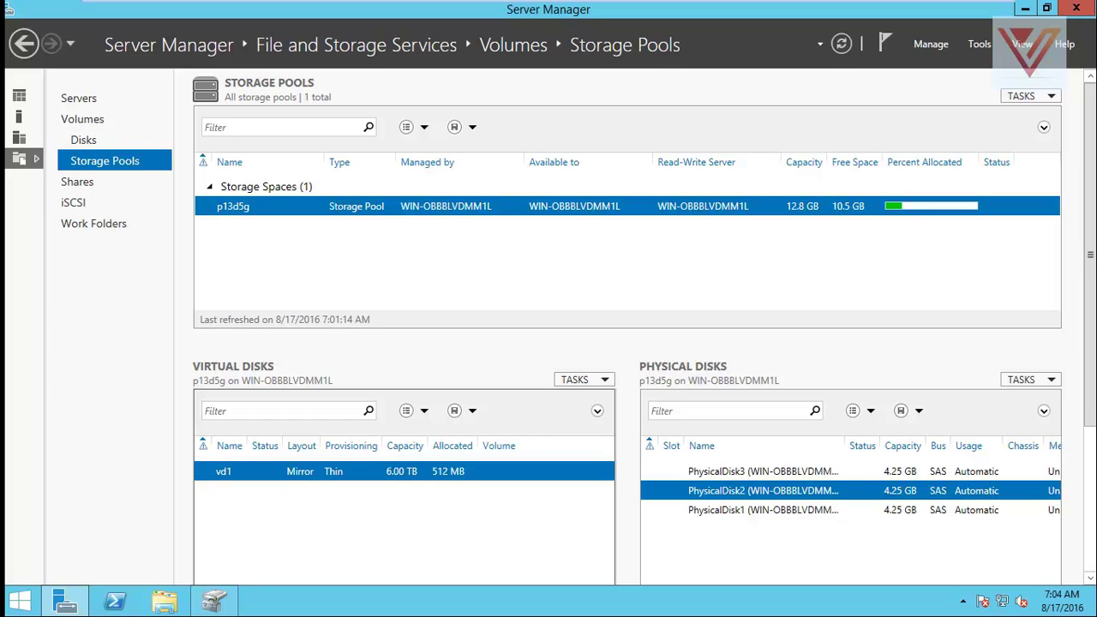
- Start a new volume on the virtual disk vd1, choosing Disk 4 as its target
right_click(477, 471)
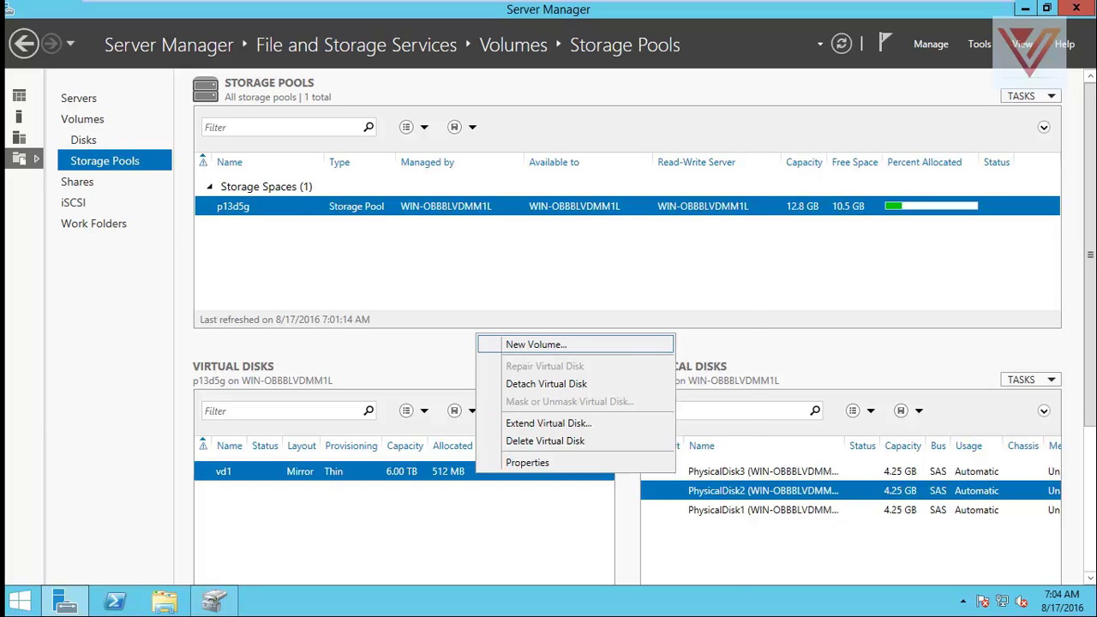
click(535, 344)
click(542, 558)
click(533, 418)
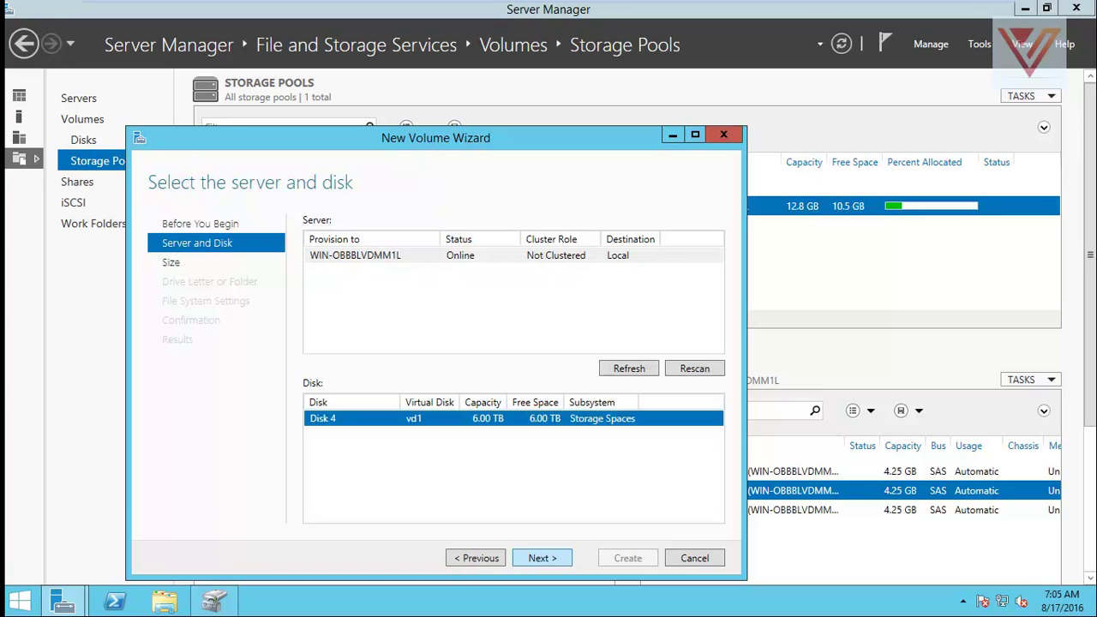
click(541, 558)
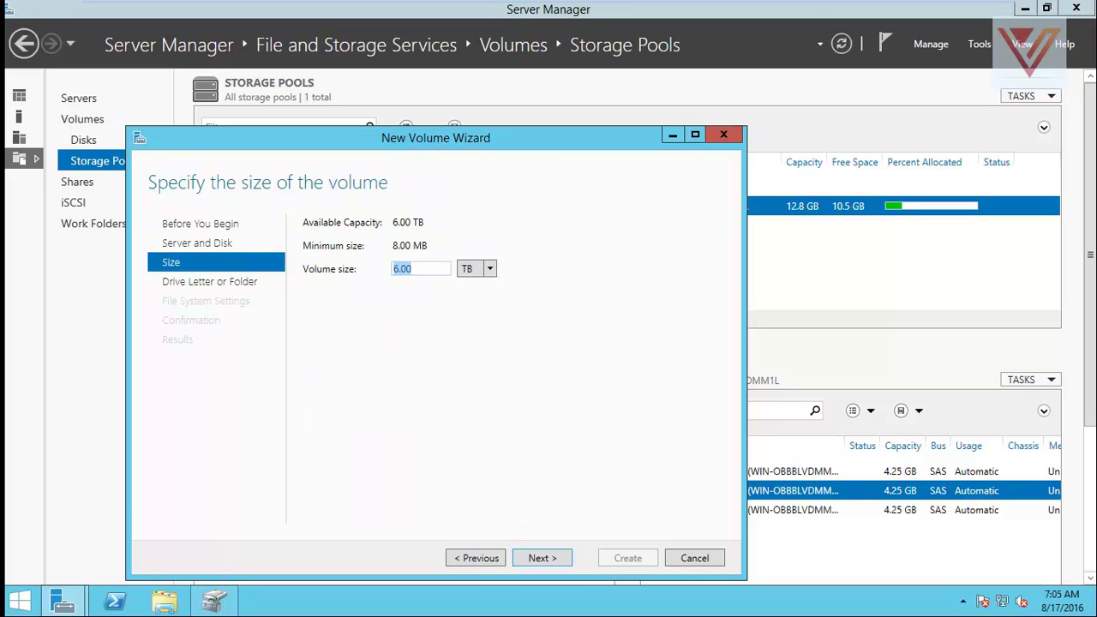
- Set the size of the new volume to 5 GB
click(401, 269)
drag(412, 269, 392, 268)
text(5)
click(490, 269)
click(469, 302)
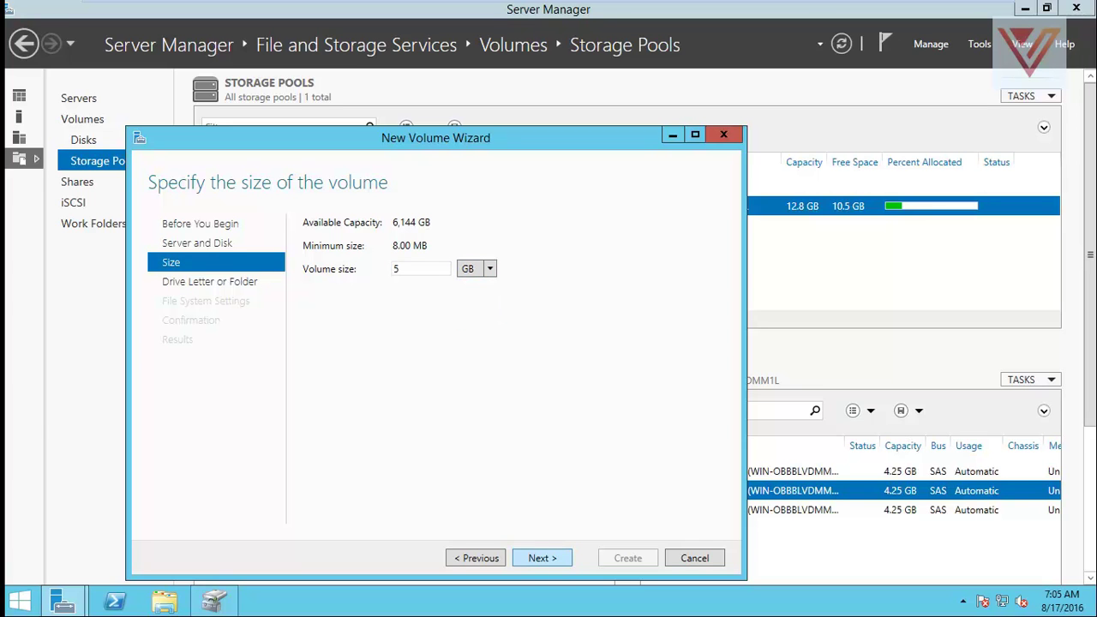
key(Return)
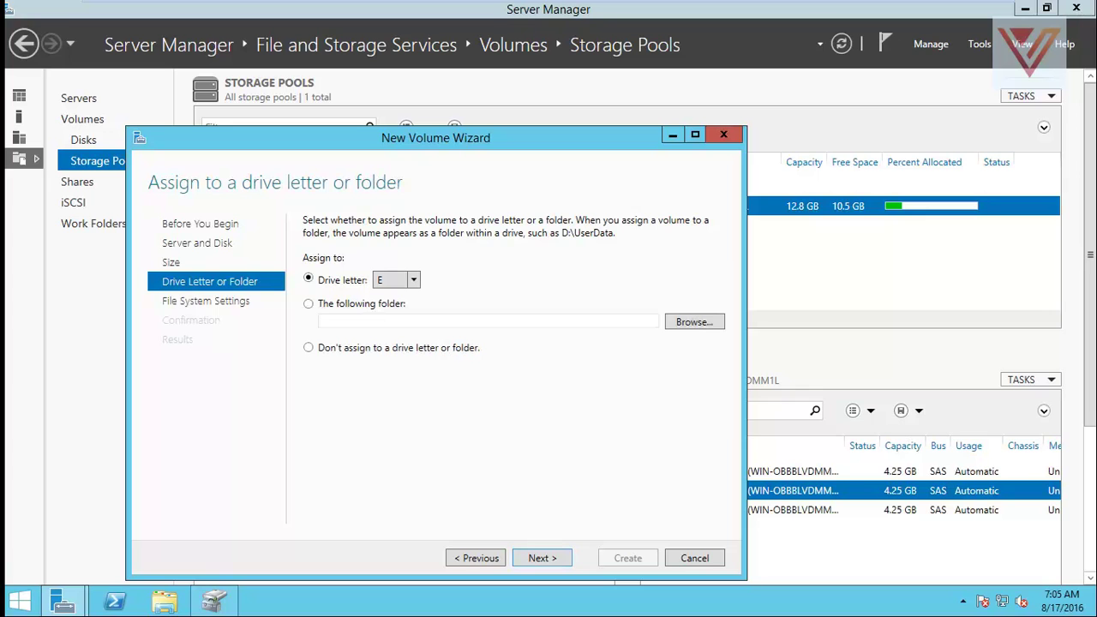
- Create the volume with drive letter E, the NTFS file system, default allocation unit size and label New Volume
key(Return)
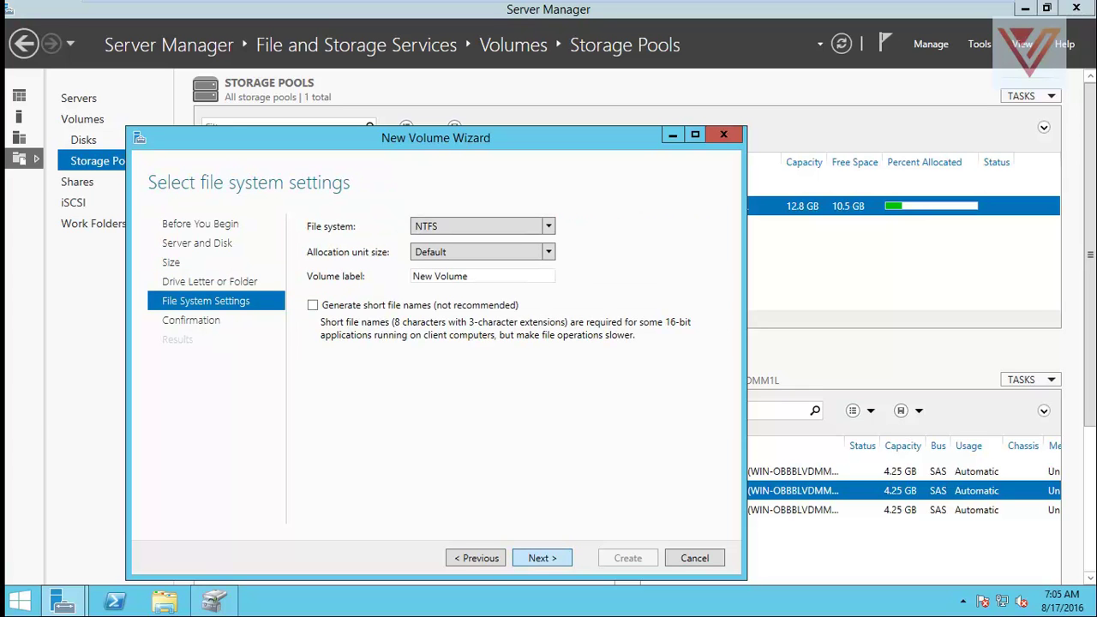
key(Return)
key(Return)
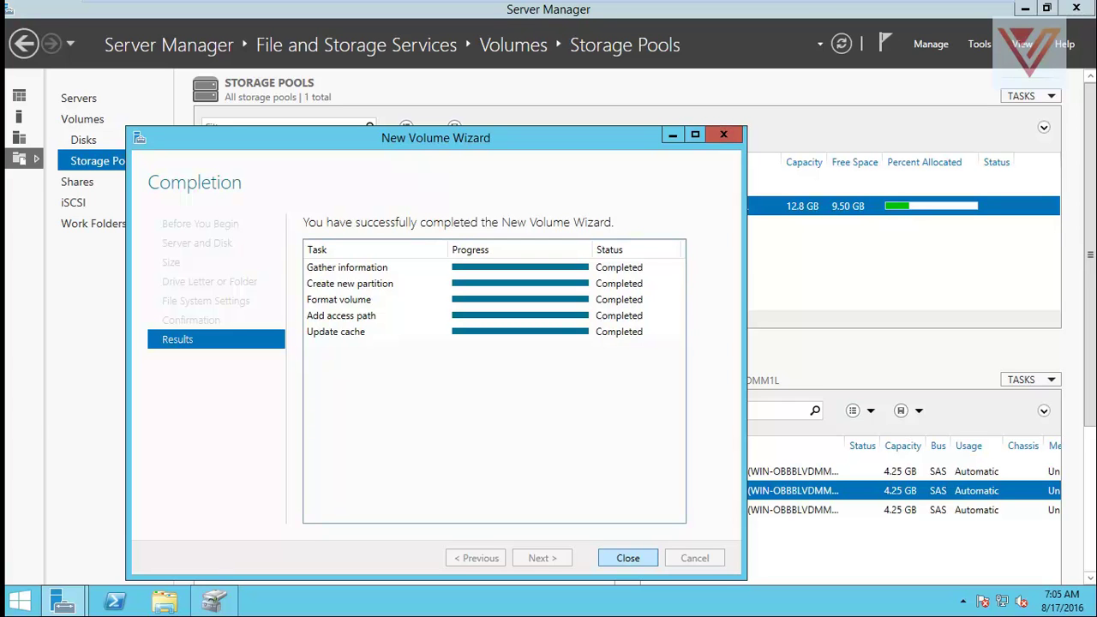
key(Return)
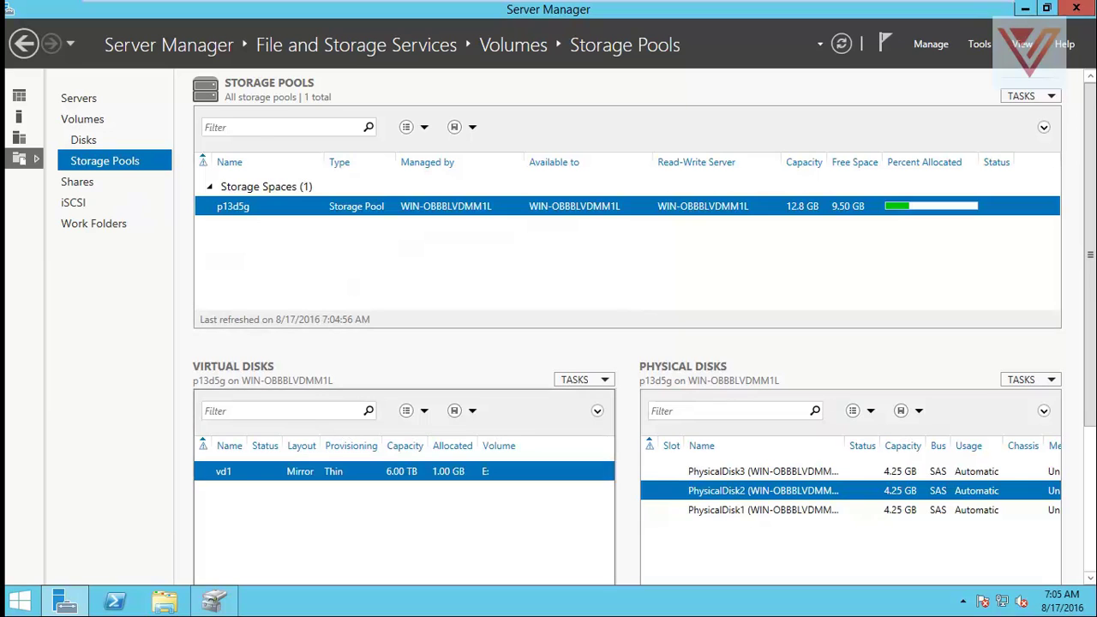
- Open Disk Management and maximize its window
key(super+x)
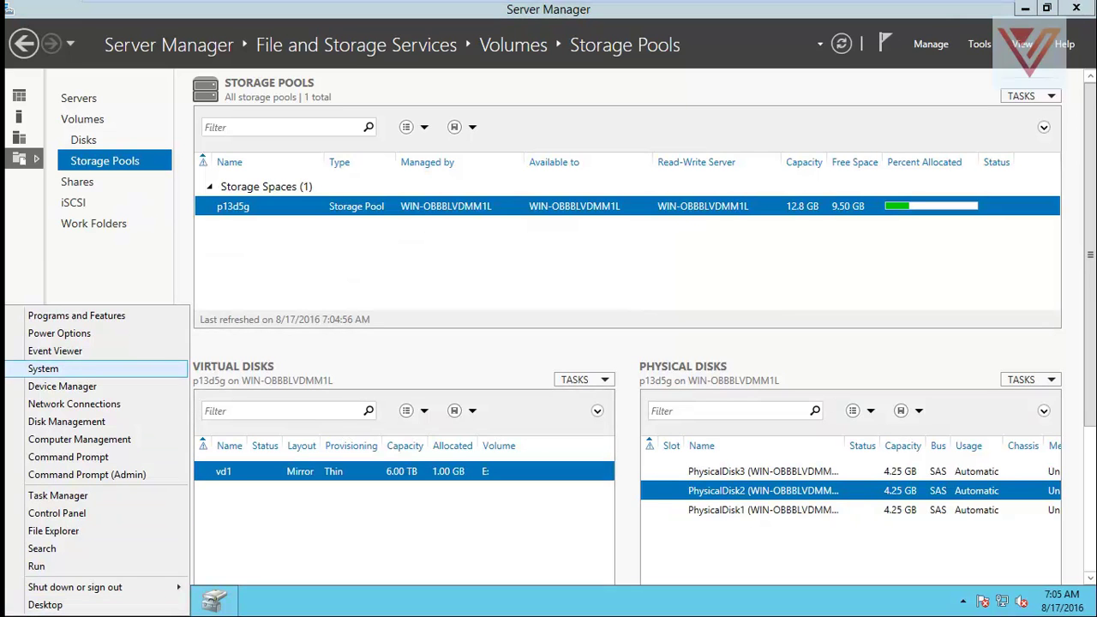
key(Down)
key(Up)
key(Down)
key(Down)
key(Down)
key(Down)
key(Up)
key(Return)
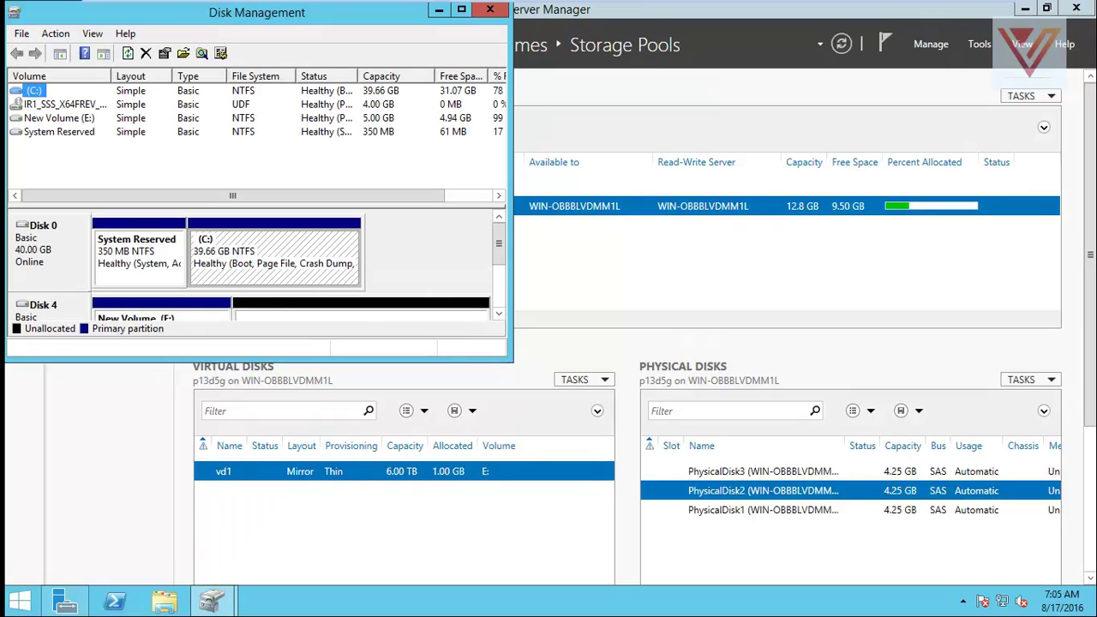
click(461, 9)
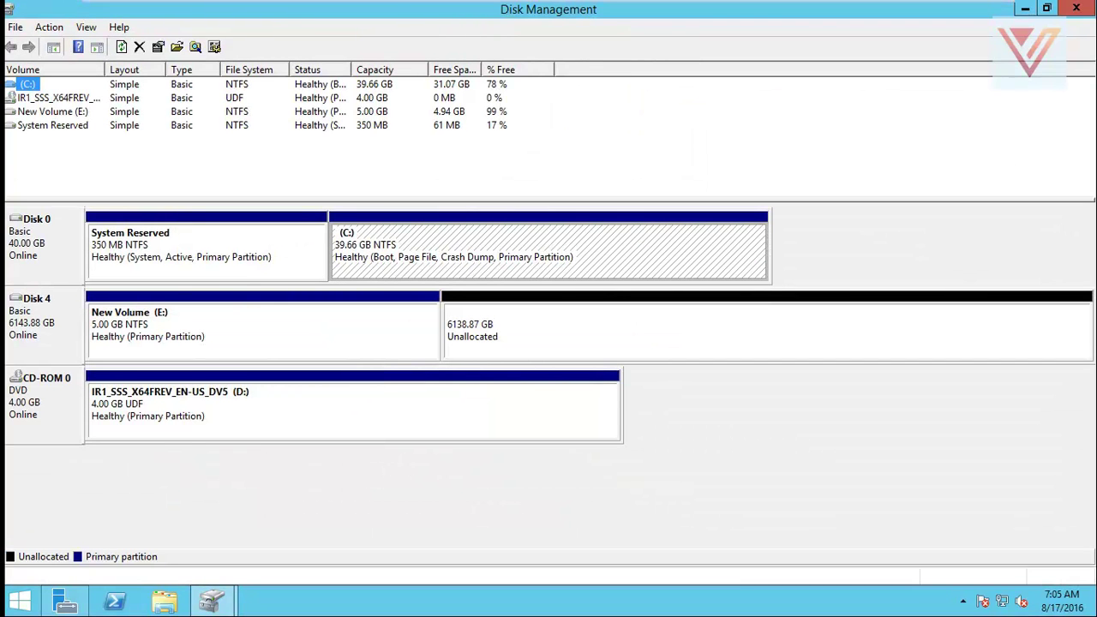
- Examine how Disk 4 is divided between the new volume and unallocated space, and return to Server Manager
click(43, 324)
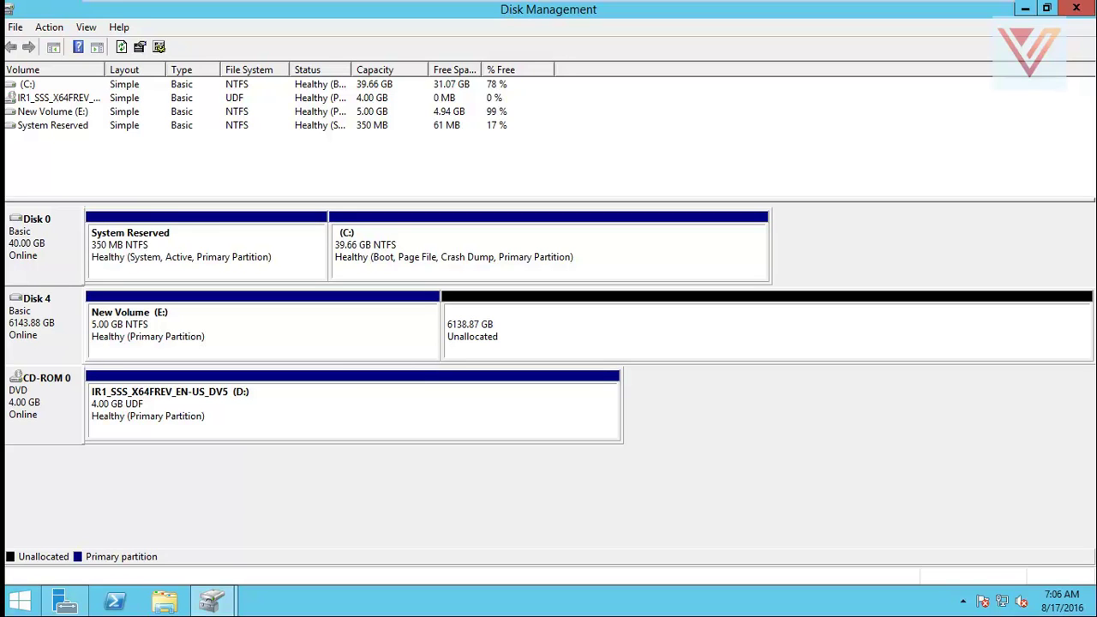
click(768, 331)
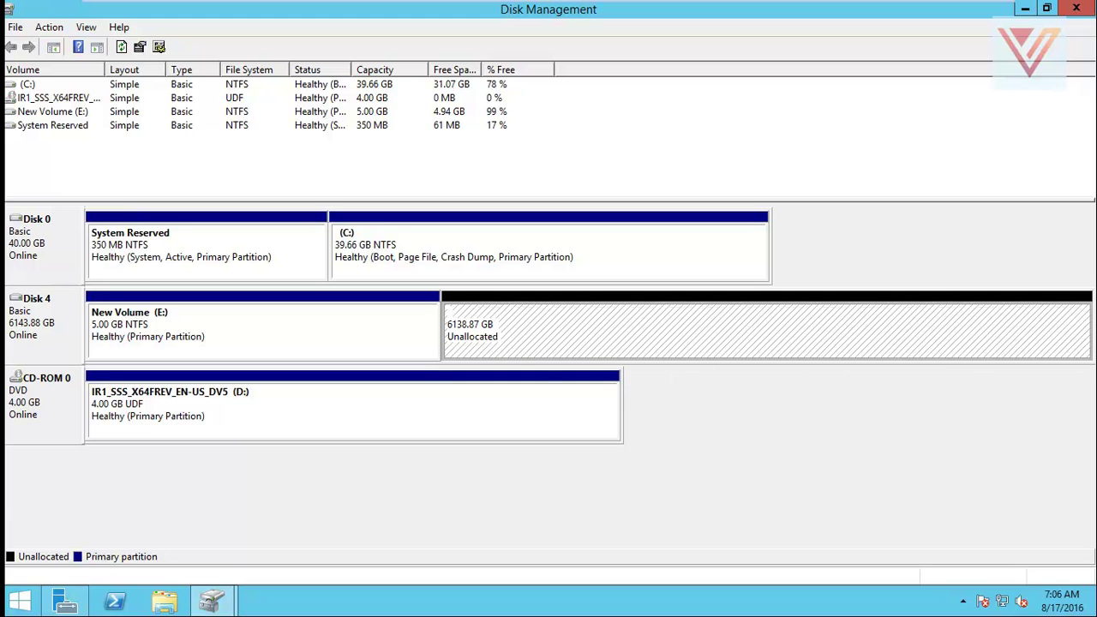
click(1025, 8)
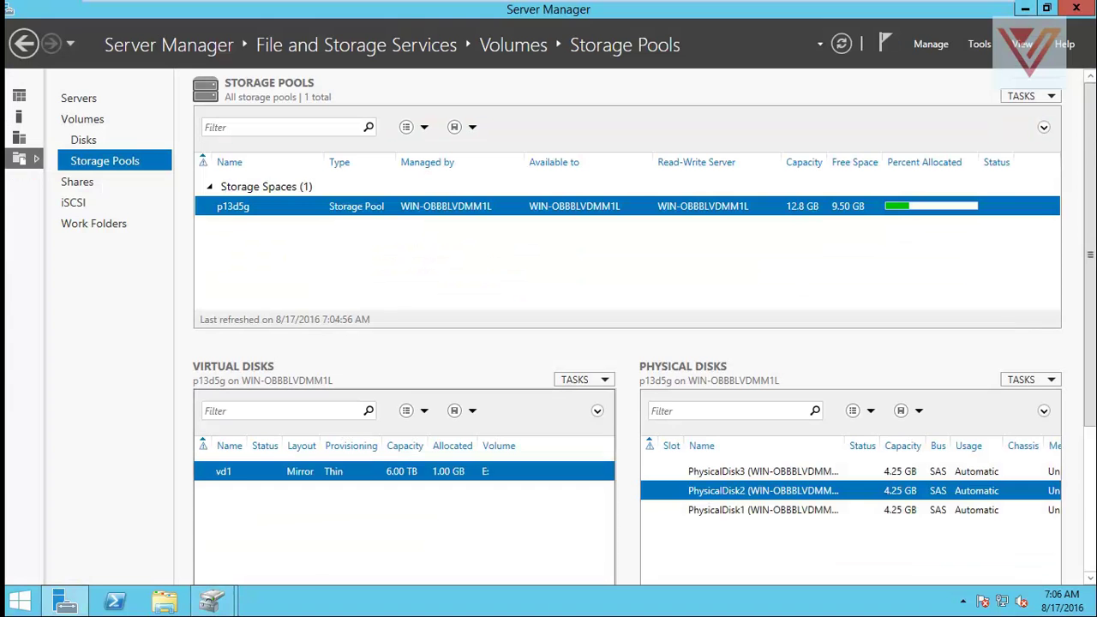
- Start a second volume on the virtual disk vd1, again using Disk 4
right_click(398, 471)
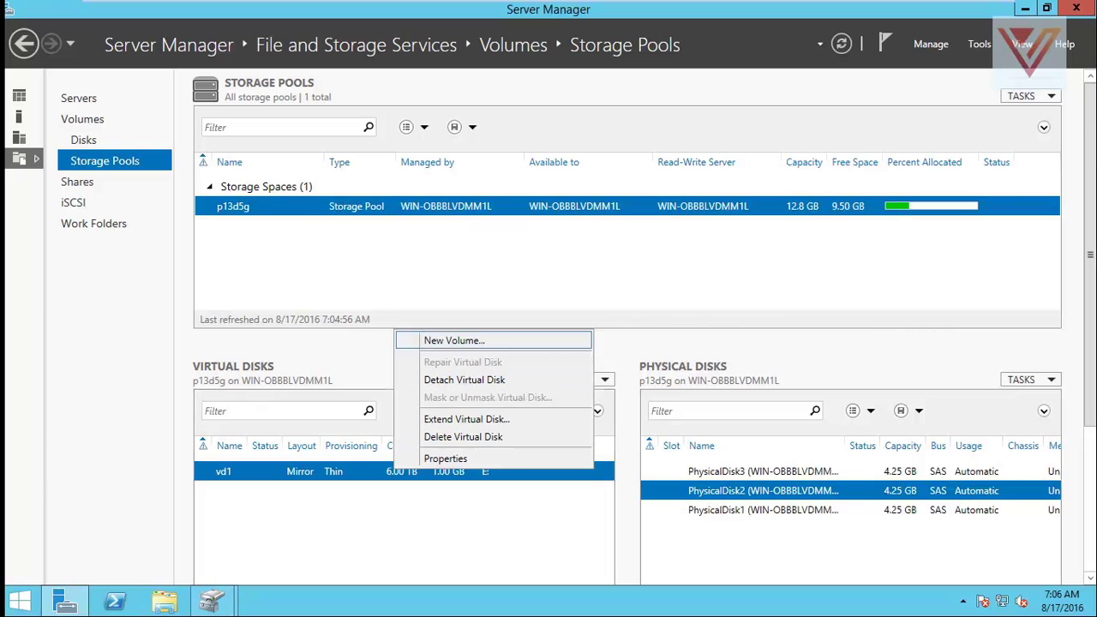
click(425, 340)
click(459, 474)
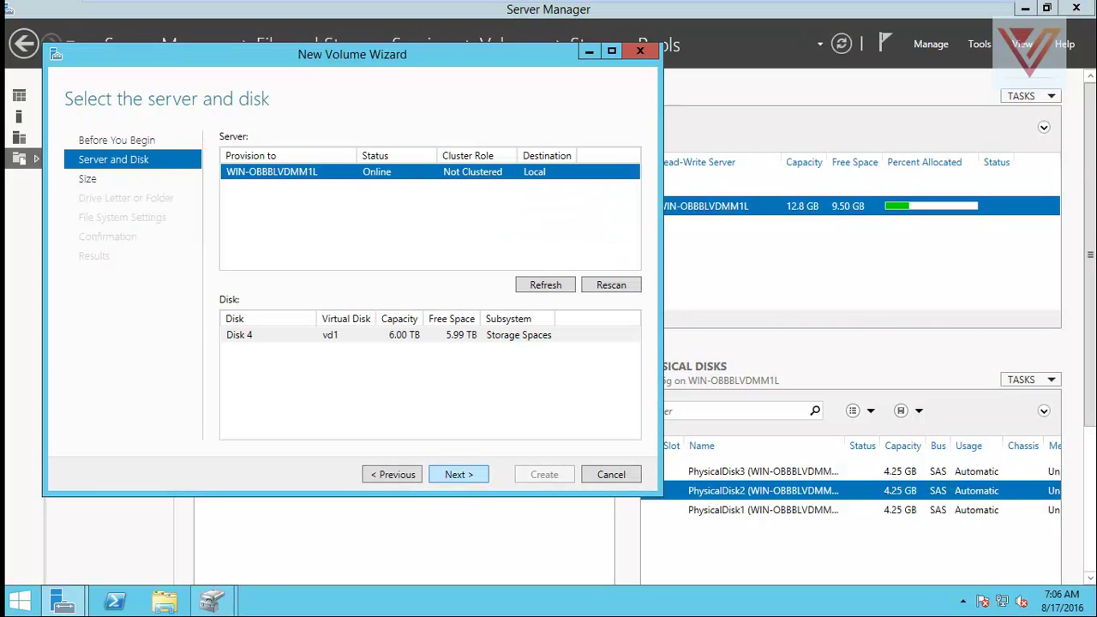
click(411, 336)
click(459, 474)
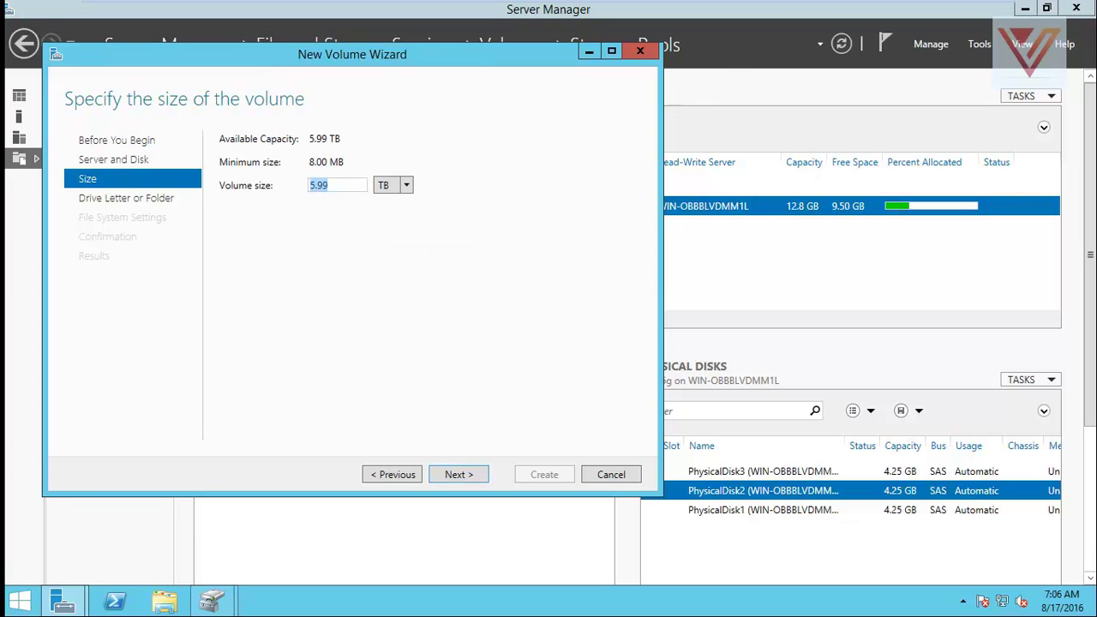
- Set the size of the second volume to 5 GB
text(5)
click(407, 185)
click(386, 220)
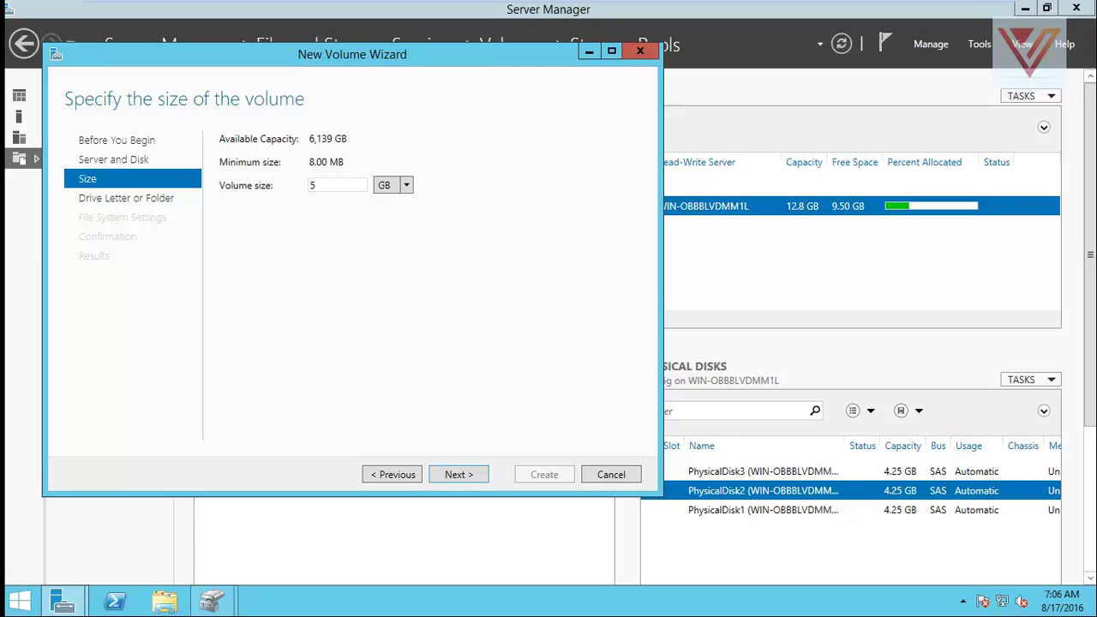
click(458, 474)
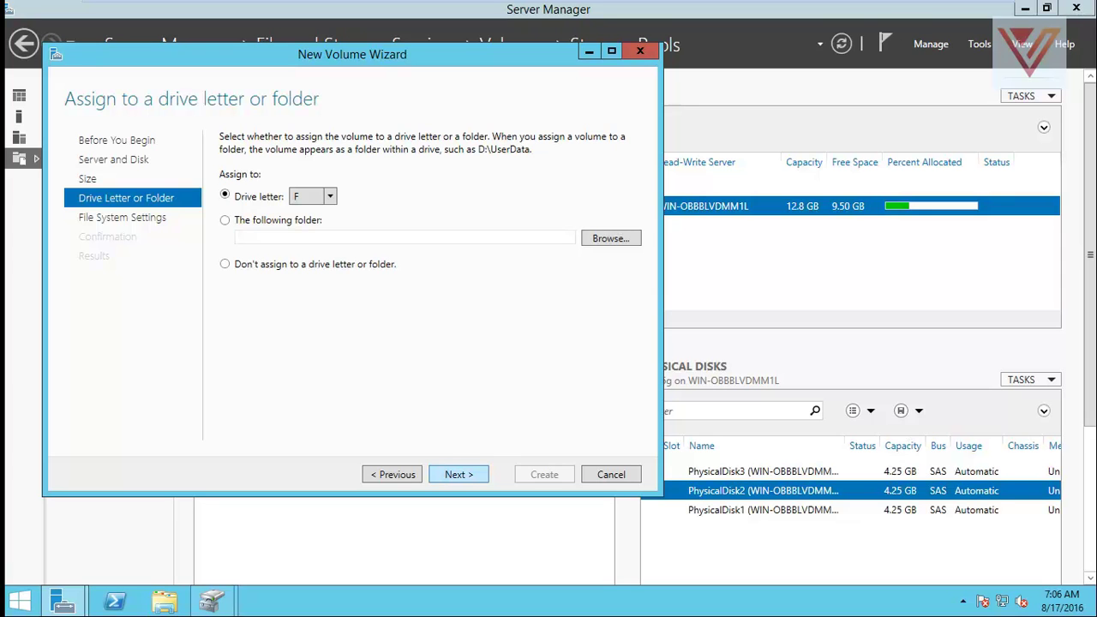
- Create the second volume with drive letter F, the NTFS file system, default allocation unit size and label New Volume
key(Return)
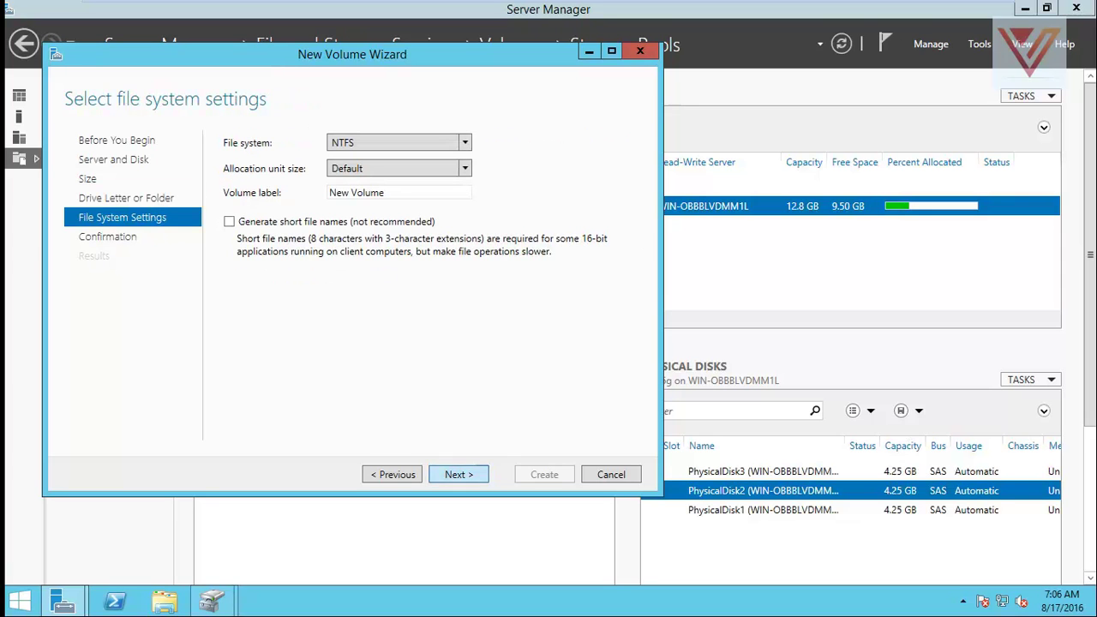
key(Return)
key(Return)
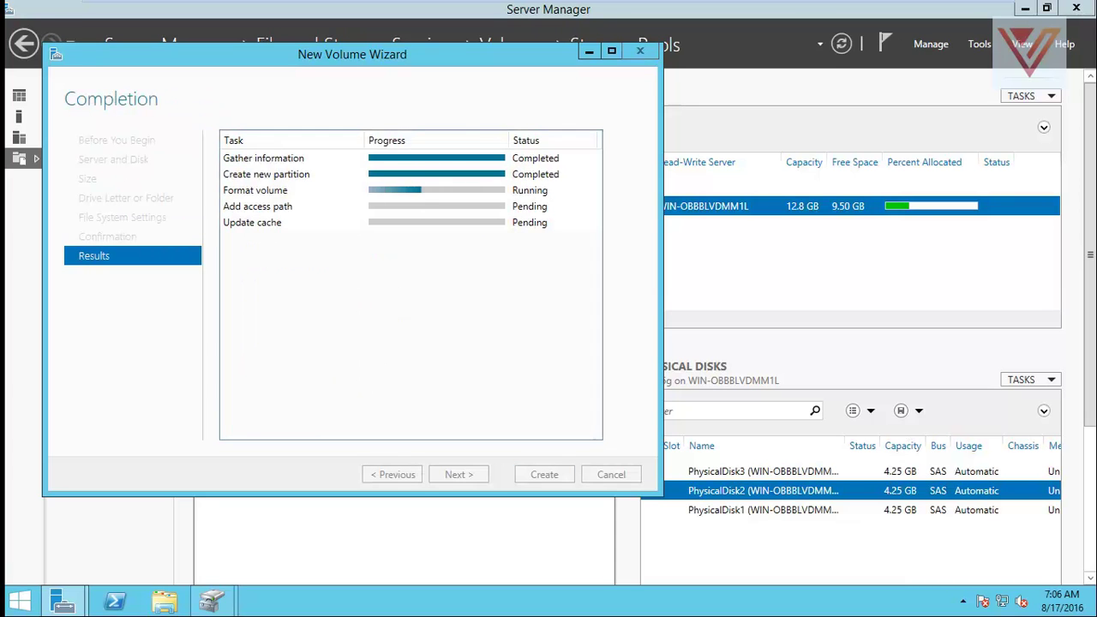
- Examine the volumes on Disk 4 in Disk Management, and close the completed volume wizard in Server Manager
mouse_move(212, 601)
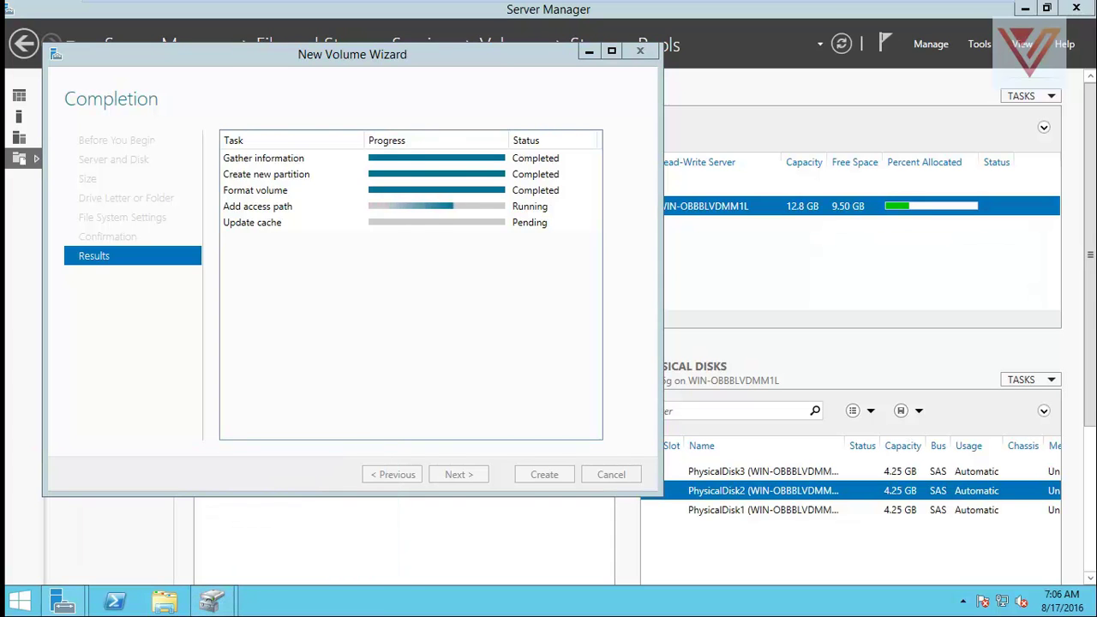
click(212, 601)
mouse_move(212, 601)
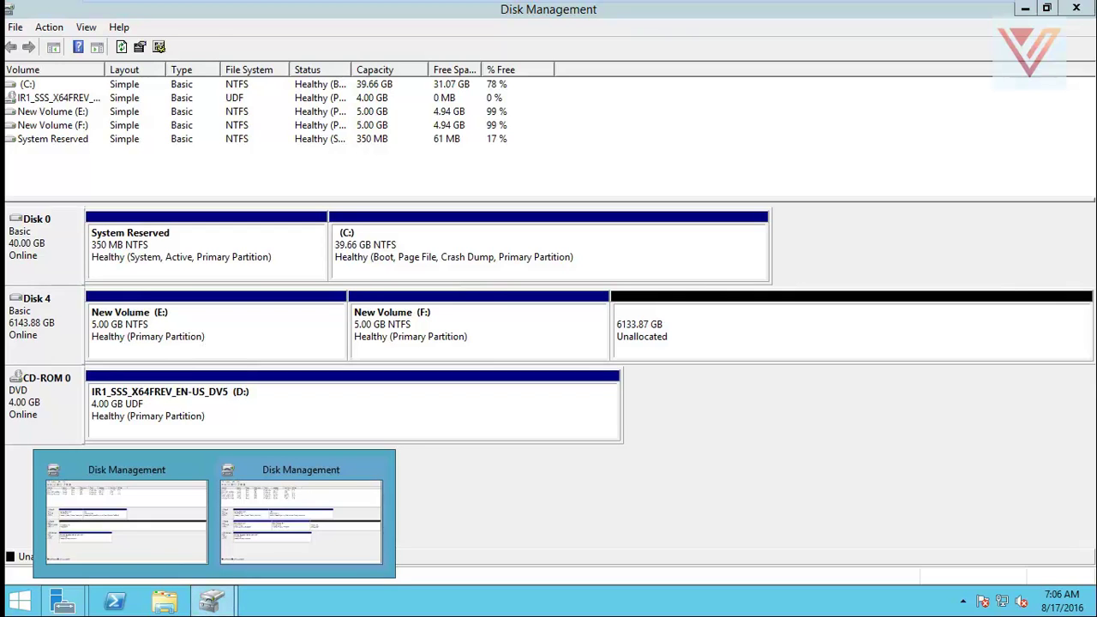
click(301, 521)
click(216, 331)
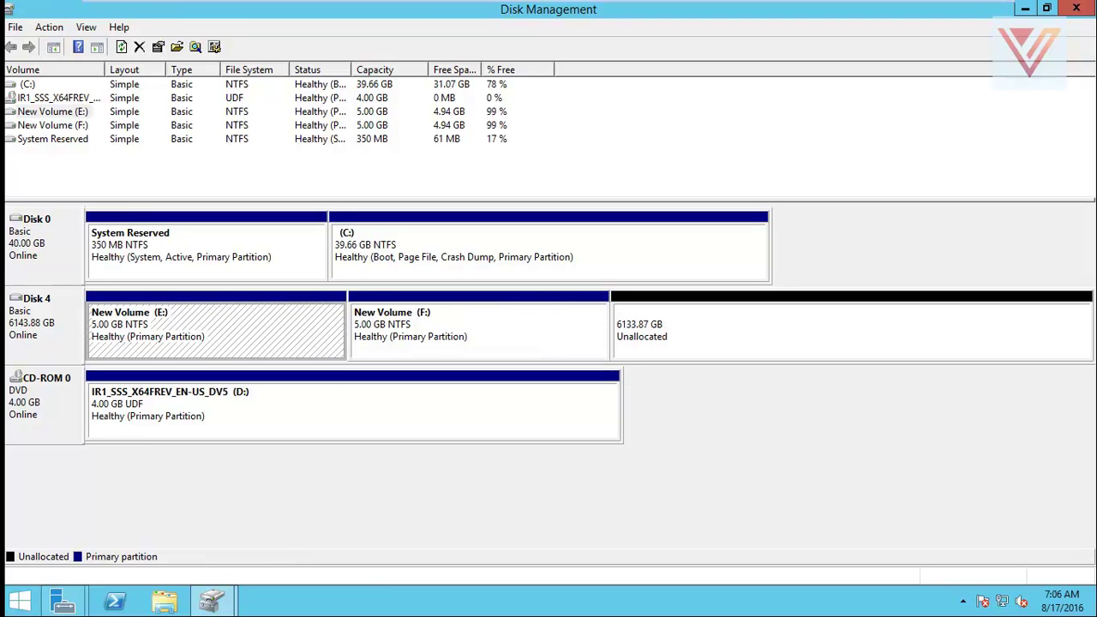
click(548, 252)
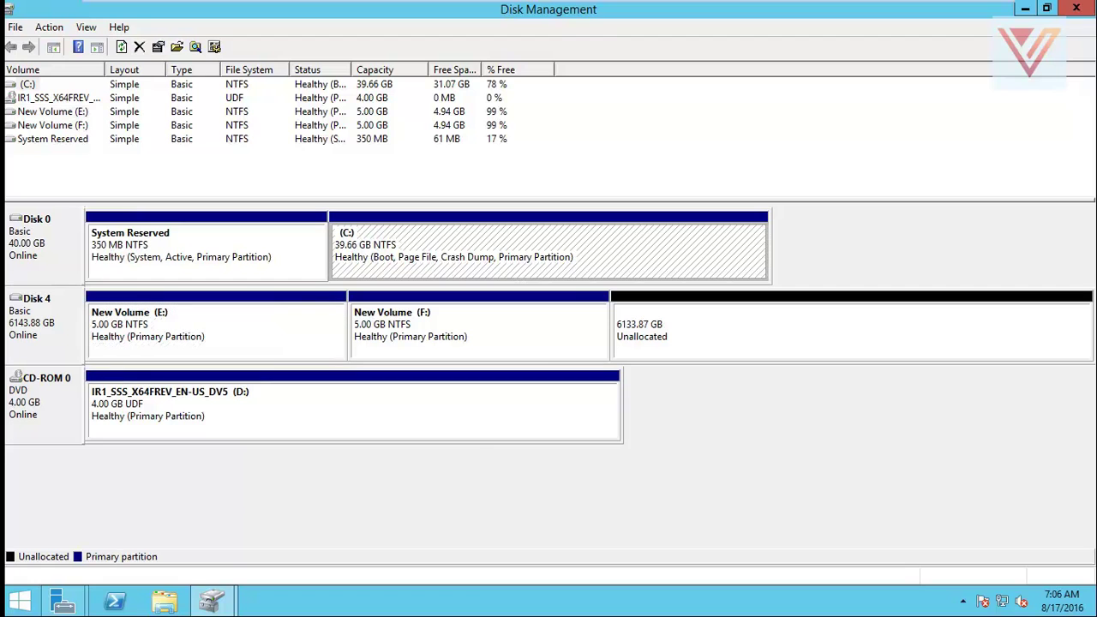
right_click(416, 326)
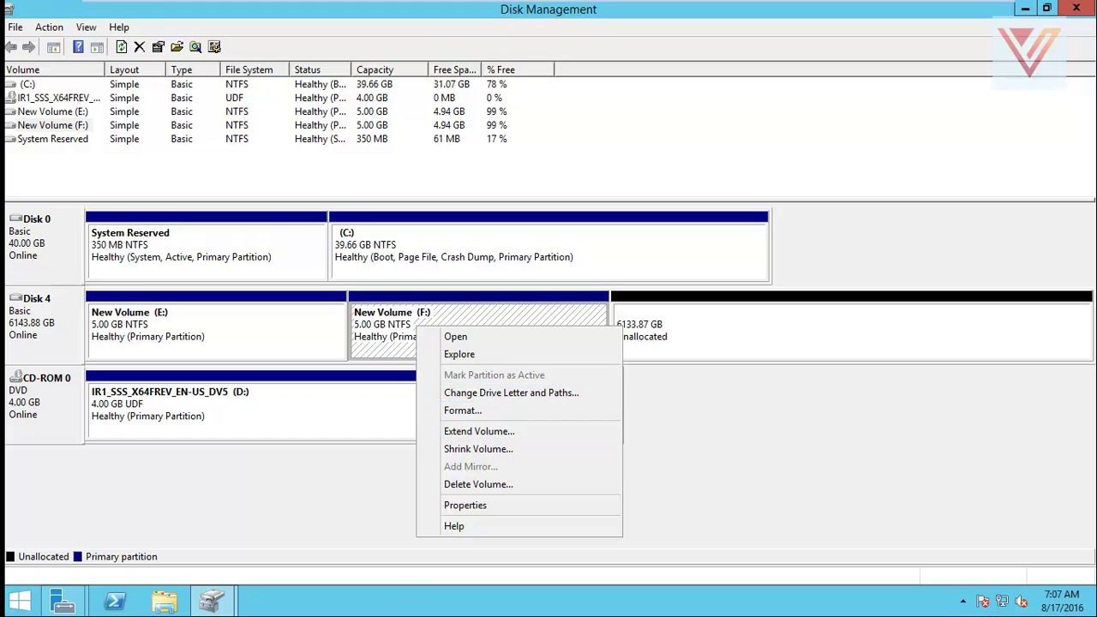
key(Escape)
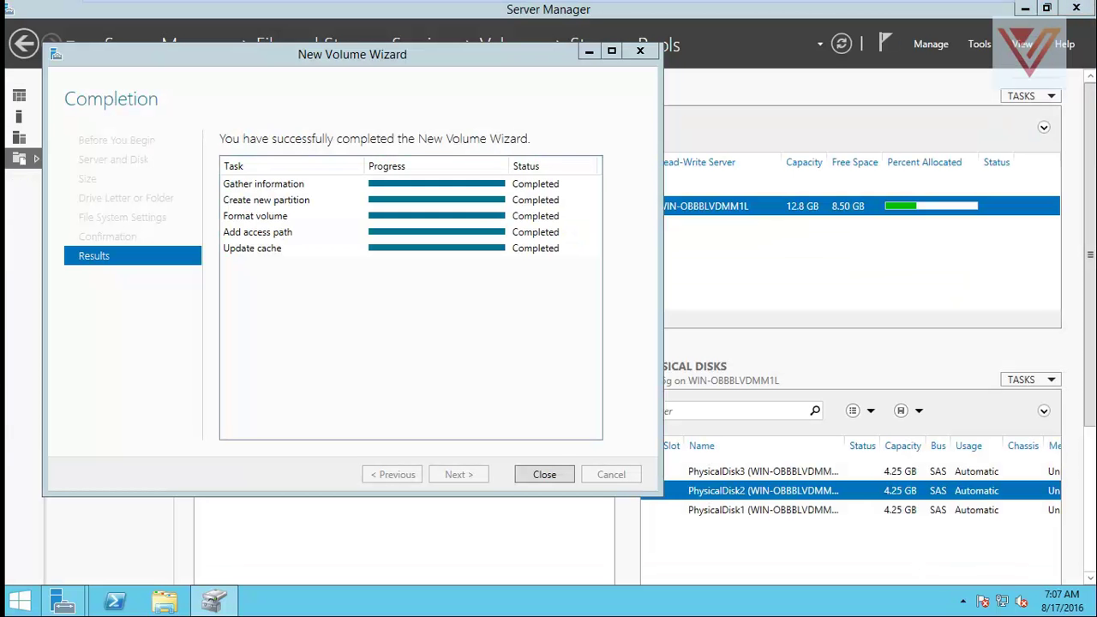
click(544, 474)
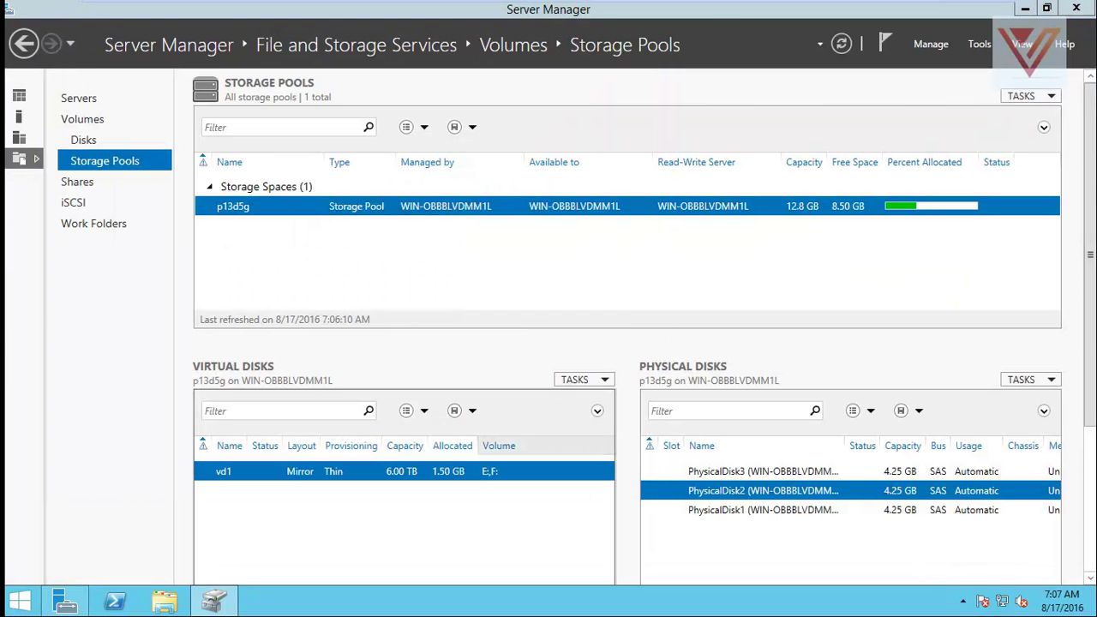